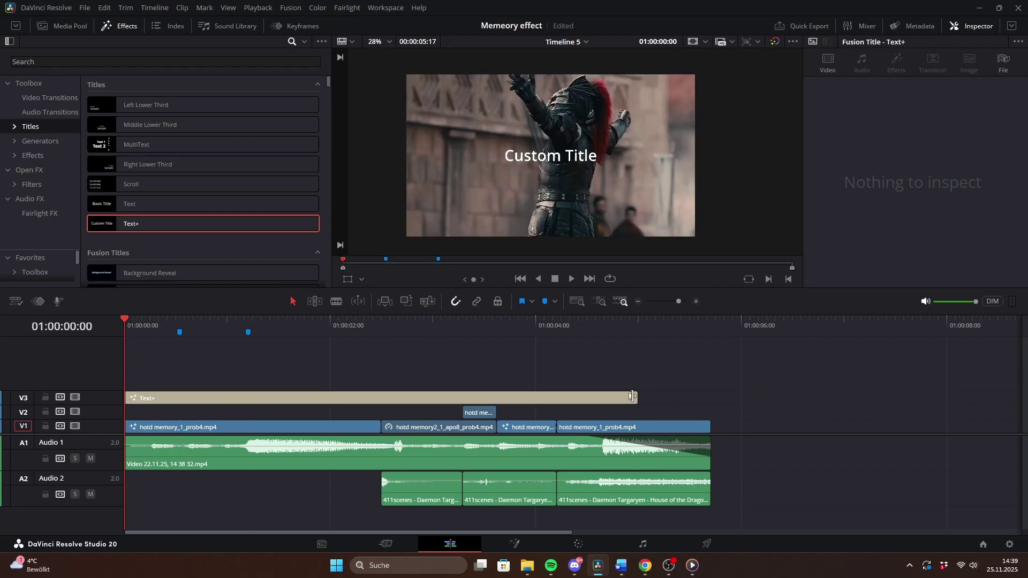
Step: Trim the Text+ title to end at the first marker and replace its text with "I'LL"
{"action": "left_click_drag", "start_coordinate": [632, 396], "coordinate": [179, 398]}
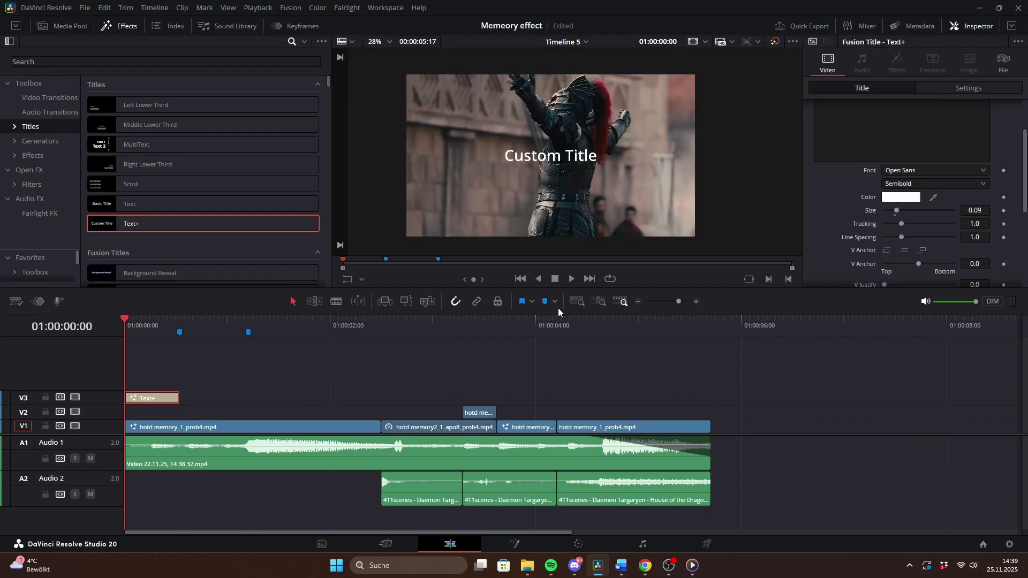
{"action": "scroll", "coordinate": [855, 191], "scroll_direction": "up", "scroll_amount": 3}
{"action": "left_click", "coordinate": [892, 159]}
{"action": "key", "text": "ctrl+a"}
{"action": "key", "text": "BackSpace"}
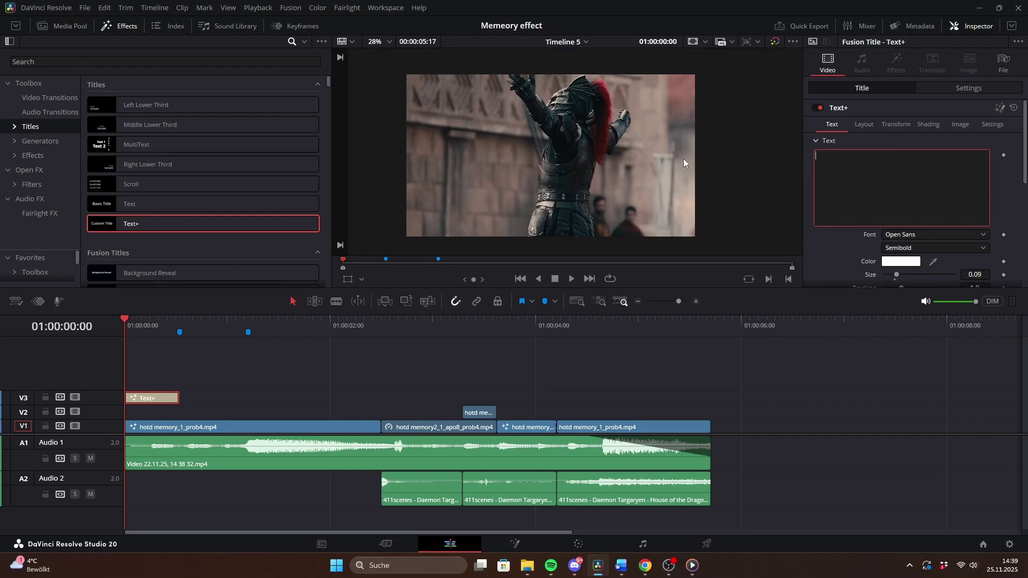
{"action": "type", "text": "I'LL"}
Step: Set the "I'LL" title's font to SF Pro Display and its size to 0.23
{"action": "left_click", "coordinate": [912, 236]}
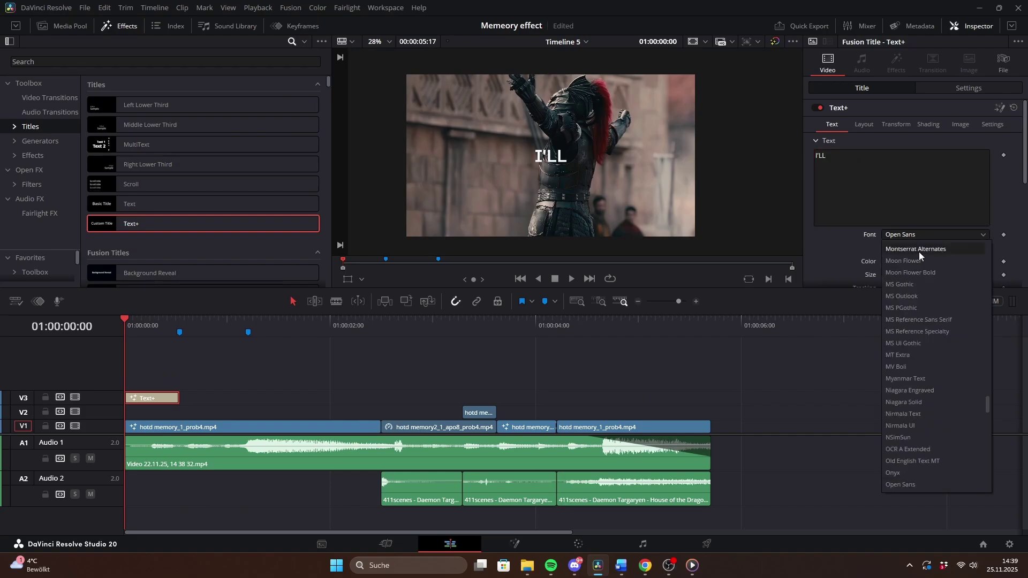
{"action": "scroll", "coordinate": [940, 282], "scroll_direction": "down", "scroll_amount": 10}
{"action": "type", "text": "0.23"}
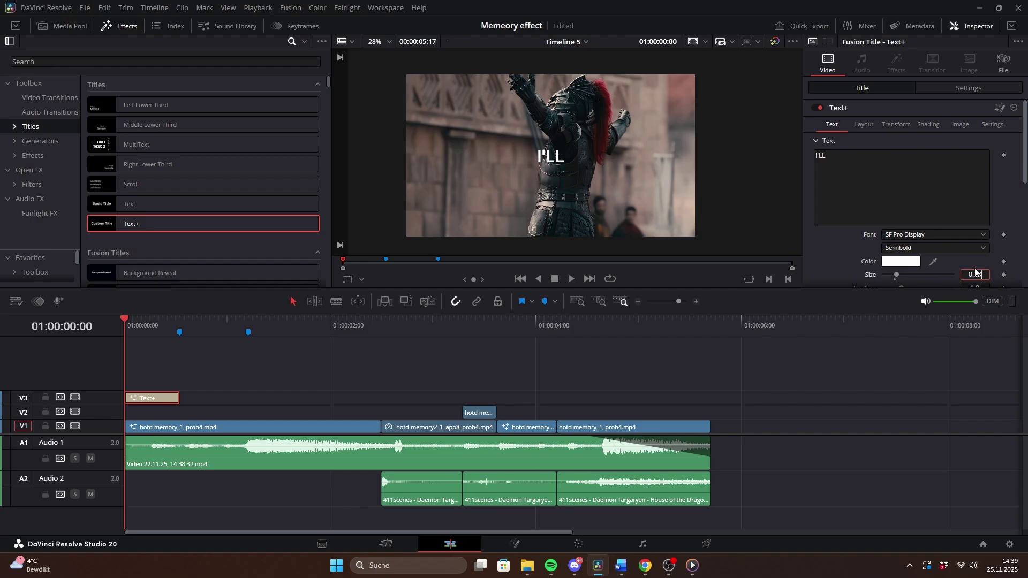
Step: Change the "I'LL" title's composite mode to Exclusion and play the result
{"action": "left_click", "coordinate": [958, 89]}
{"action": "scroll", "coordinate": [842, 225], "scroll_direction": "down", "scroll_amount": 3}
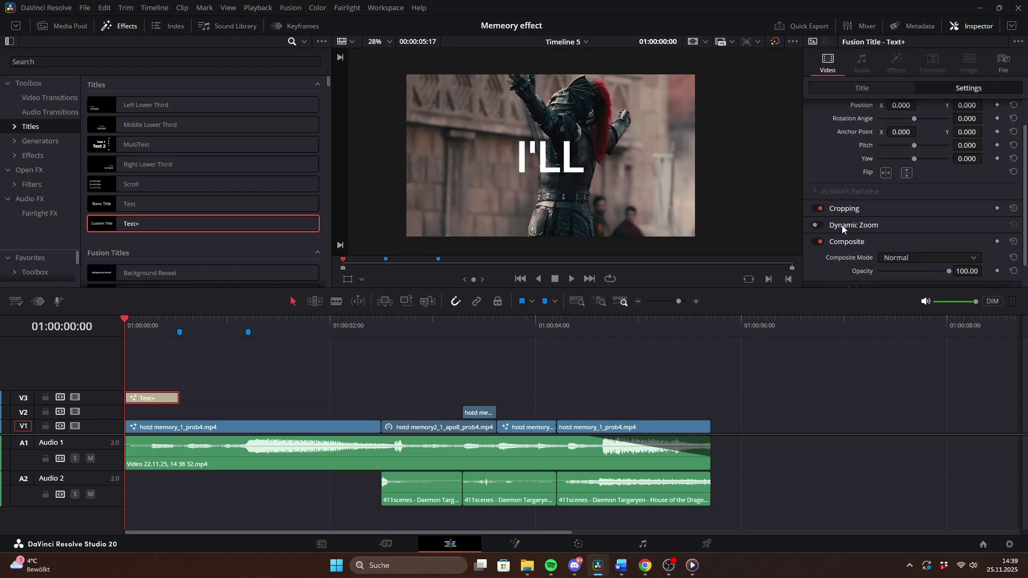
{"action": "left_click", "coordinate": [901, 230]}
{"action": "scroll", "coordinate": [903, 254], "scroll_direction": "down", "scroll_amount": 4}
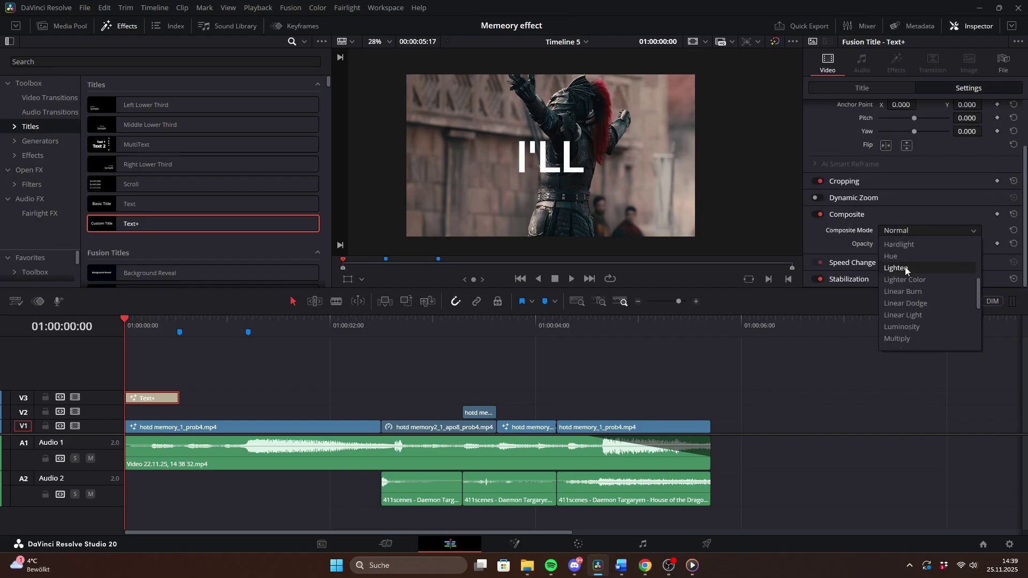
{"action": "scroll", "coordinate": [904, 254], "scroll_direction": "up", "scroll_amount": 2}
{"action": "left_click", "coordinate": [904, 254]}
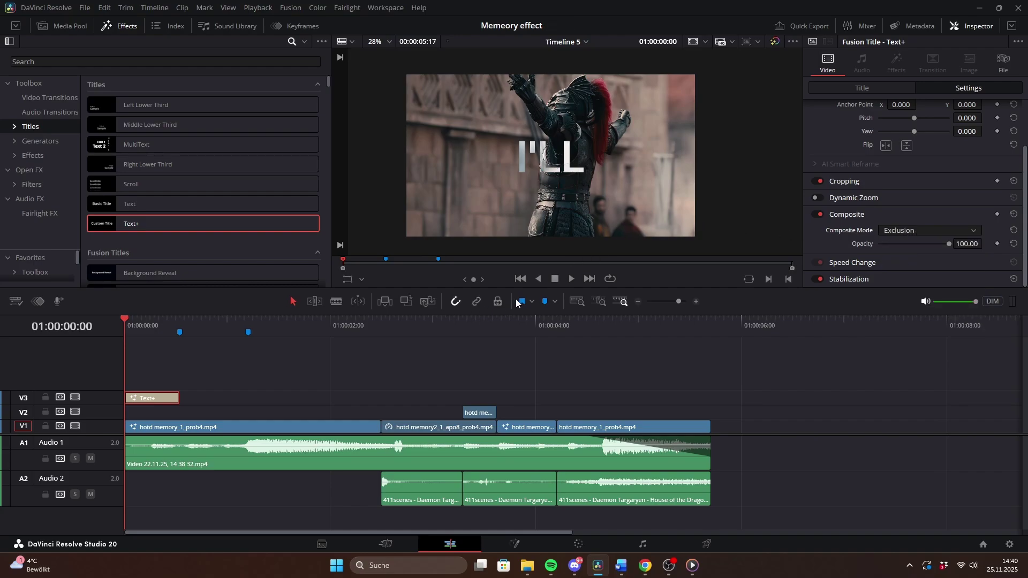
{"action": "left_click", "coordinate": [567, 280]}
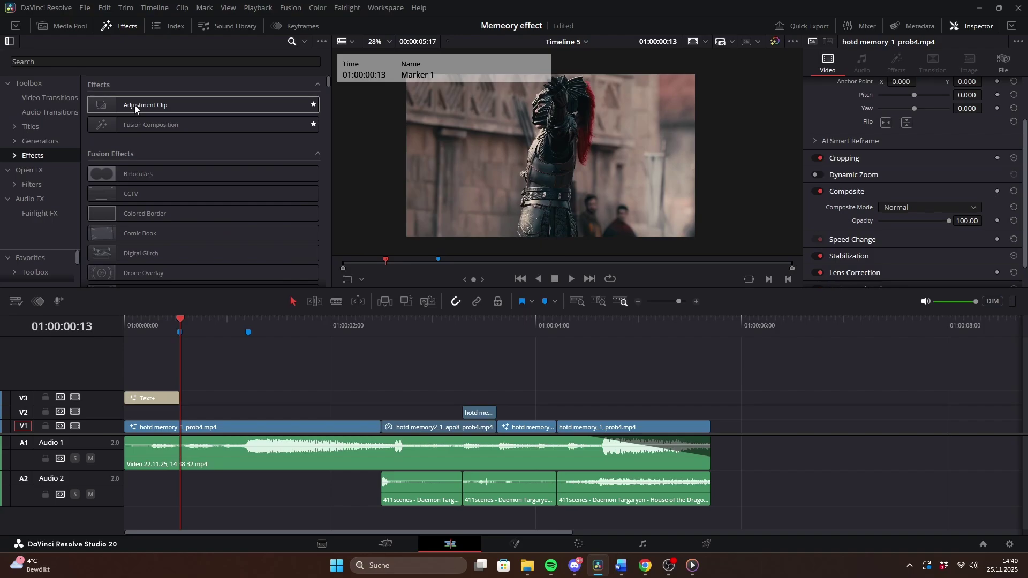
Step: Place an adjustment clip on V3 between the first two markers and apply the Inverted Image Text effect to it
{"action": "left_click_drag", "start_coordinate": [134, 105], "coordinate": [179, 400]}
{"action": "left_click_drag", "start_coordinate": [692, 396], "coordinate": [247, 397]}
{"action": "left_click", "coordinate": [245, 60]}
{"action": "type", "text": "inverted"}
{"action": "left_click_drag", "start_coordinate": [208, 105], "coordinate": [210, 108]}
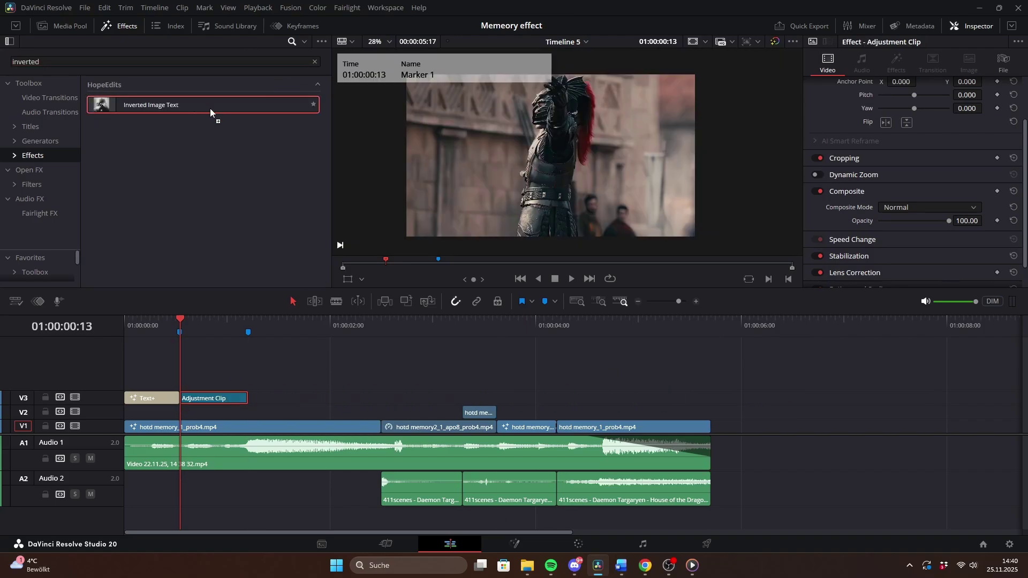
{"action": "left_click_drag", "start_coordinate": [213, 400], "coordinate": [212, 398]}
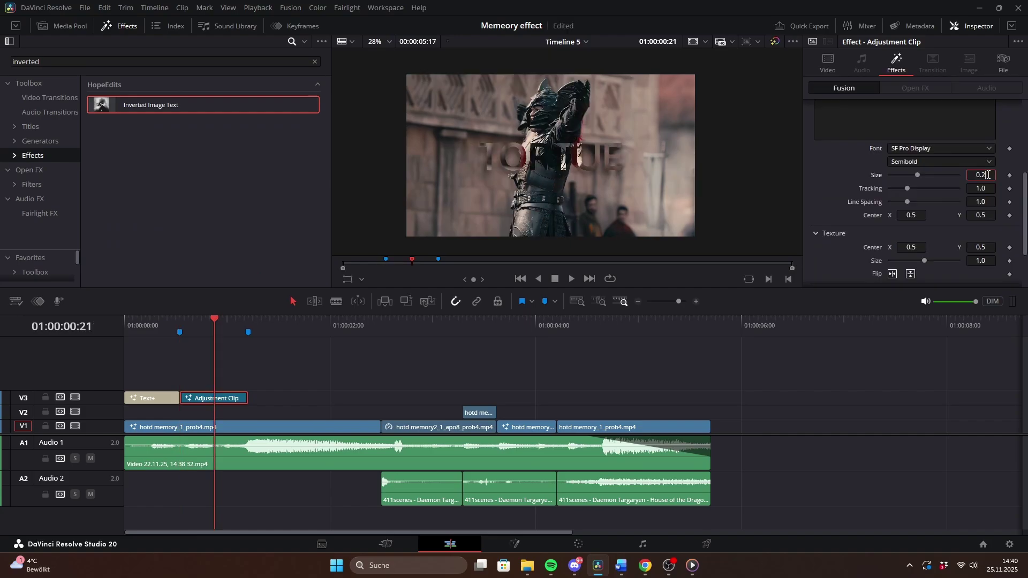
Step: Set the inverted text's size to 0.23 on the adjustment clip and scrub back through it
{"action": "type", "text": "0.23"}
{"action": "key", "text": "Return"}
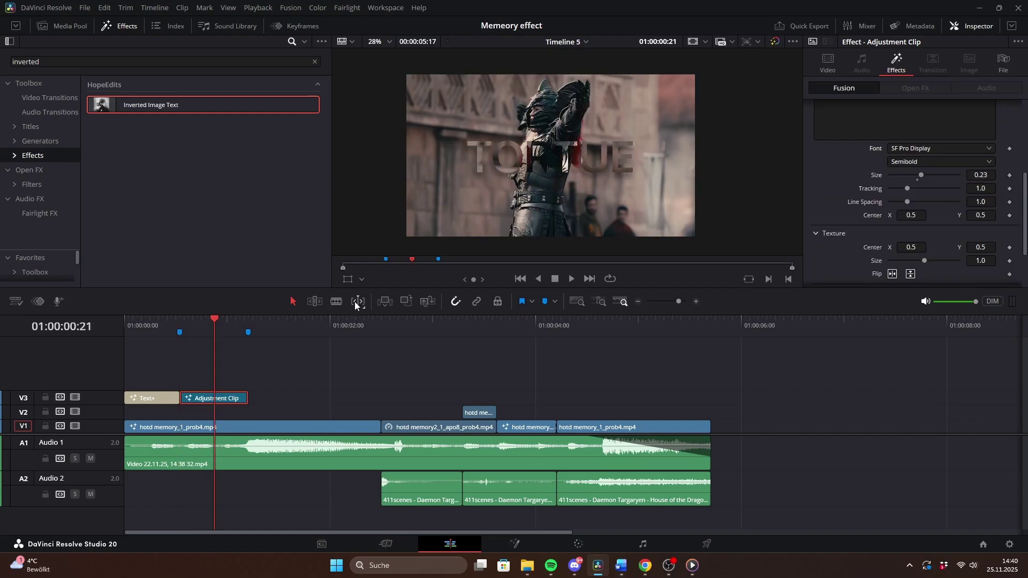
{"action": "left_click_drag", "start_coordinate": [220, 328], "coordinate": [166, 332]}
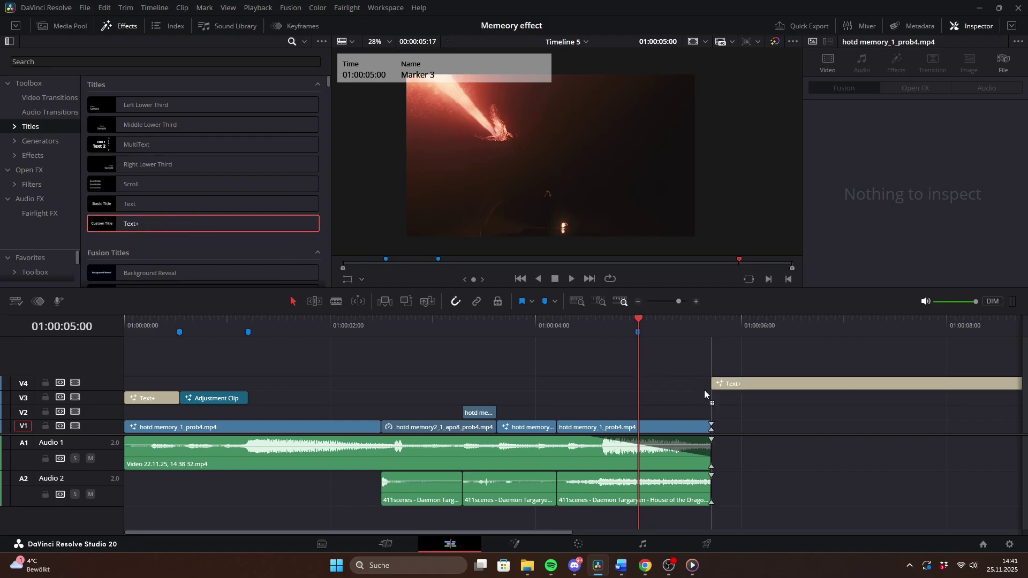
Step: Trim the FLAMES title to the end of the footage and apply the Text Fire effect with a Glow Gain of 0.66
{"action": "left_click_drag", "start_coordinate": [705, 389], "coordinate": [643, 403]}
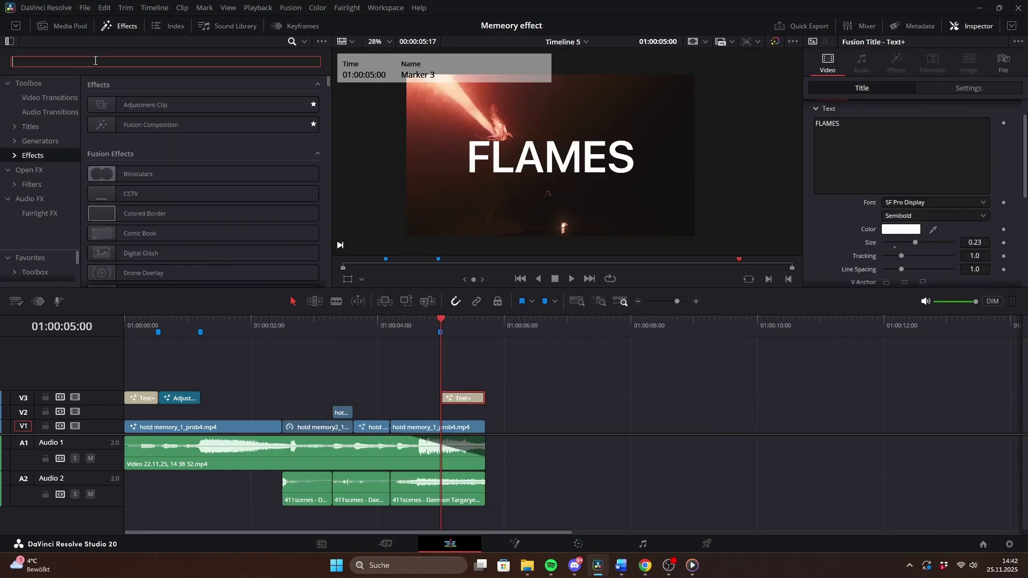
{"action": "type", "text": "fire"}
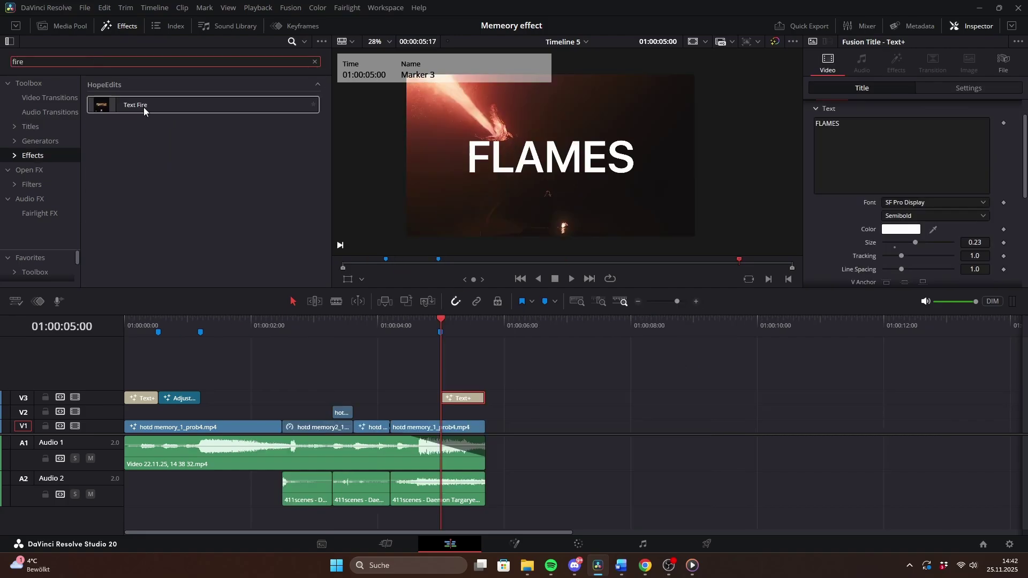
{"action": "left_click", "coordinate": [144, 106]}
{"action": "left_click_drag", "start_coordinate": [465, 403], "coordinate": [465, 402]}
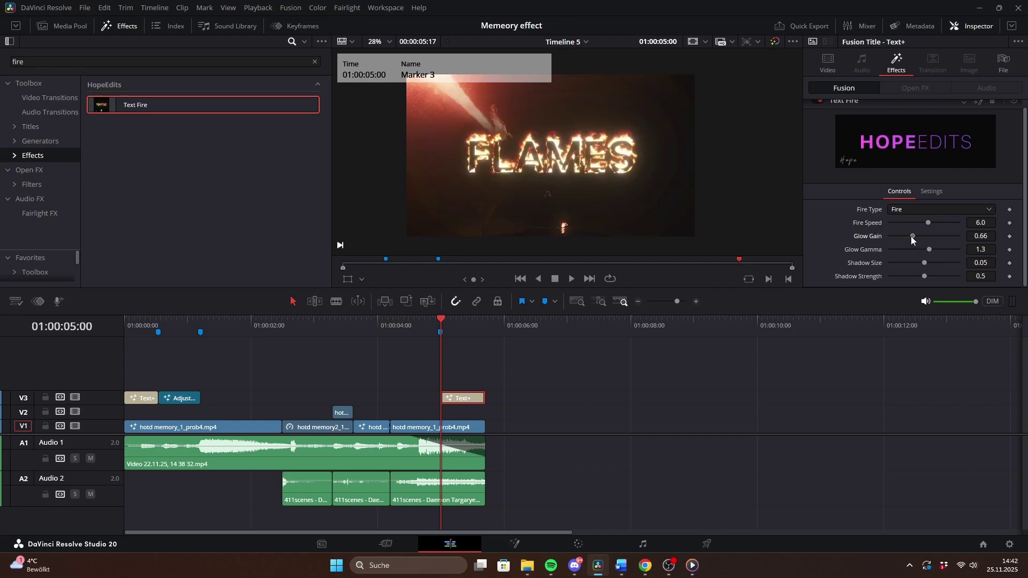
{"action": "left_click_drag", "start_coordinate": [905, 232], "coordinate": [911, 233]}
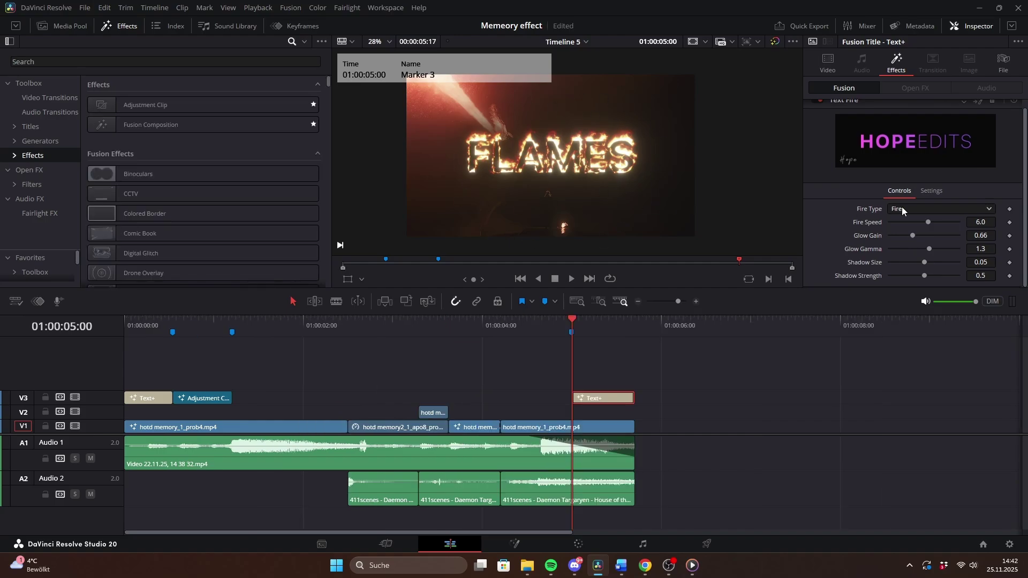
Step: Try the Blue Fire type on the FLAMES title, returning the fire type to Fire
{"action": "left_click", "coordinate": [901, 207]}
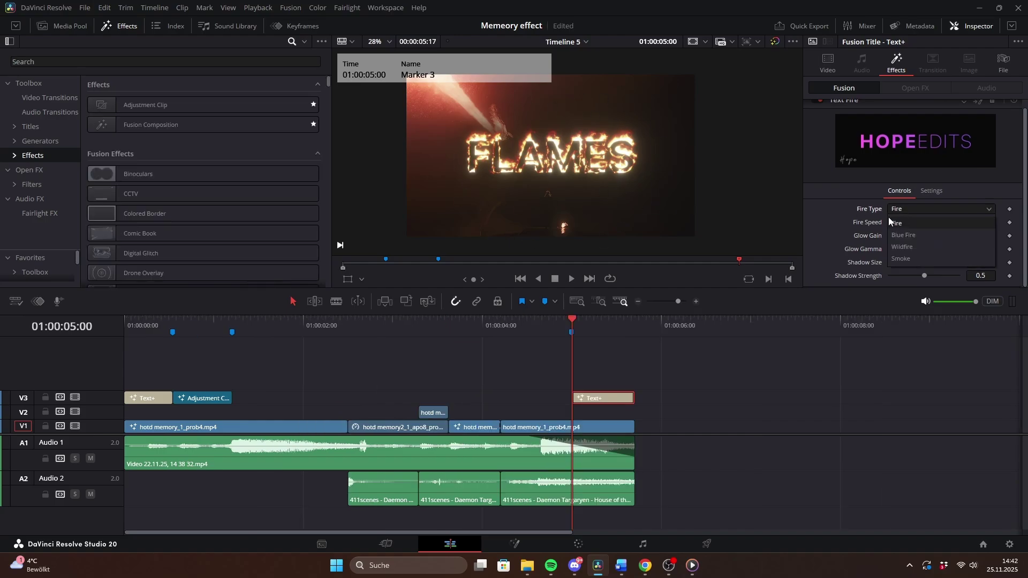
{"action": "left_click", "coordinate": [912, 239]}
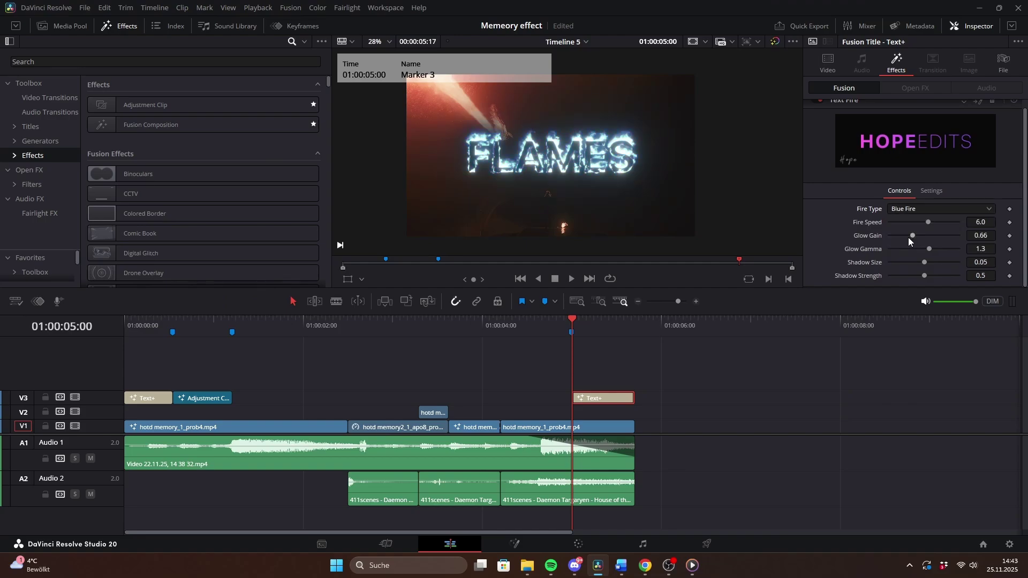
{"action": "left_click", "coordinate": [909, 209]}
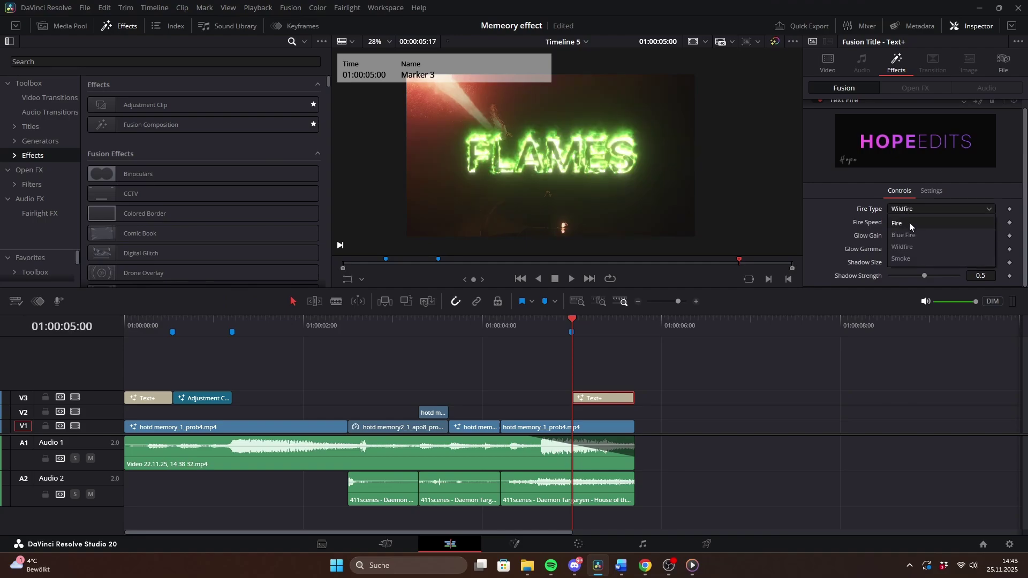
{"action": "left_click", "coordinate": [910, 223]}
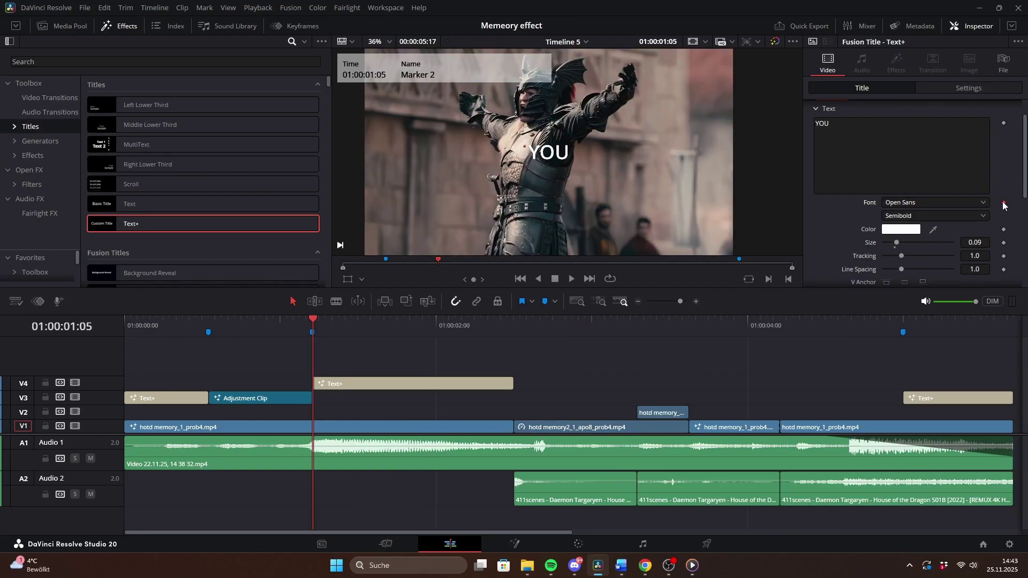
Step: Keyframe the YOU title's font to MT Extra at 01:00:01:06 and step through the neighbouring frames
{"action": "key", "text": "Right"}
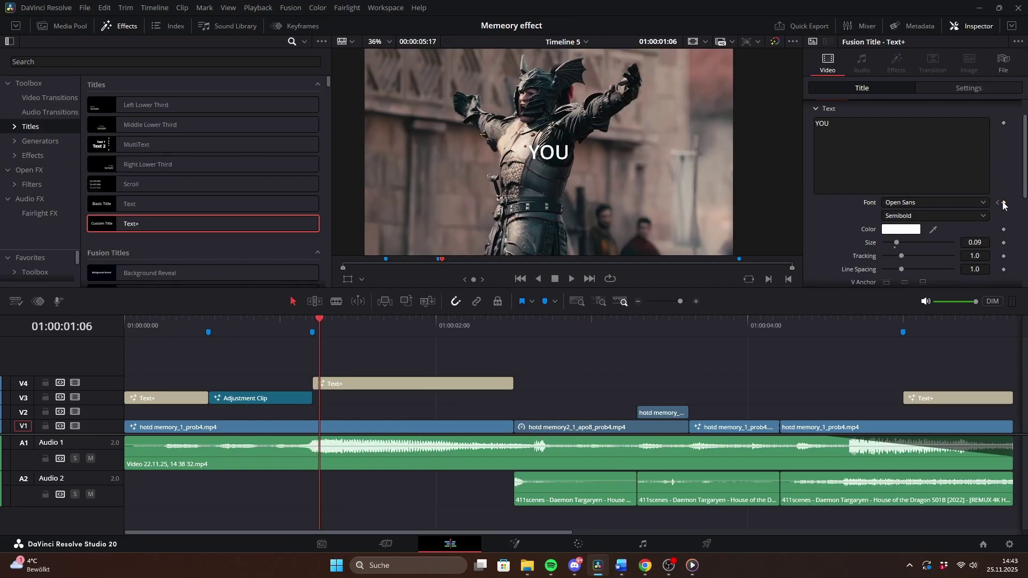
{"action": "left_click", "coordinate": [937, 203]}
{"action": "left_click", "coordinate": [928, 323]}
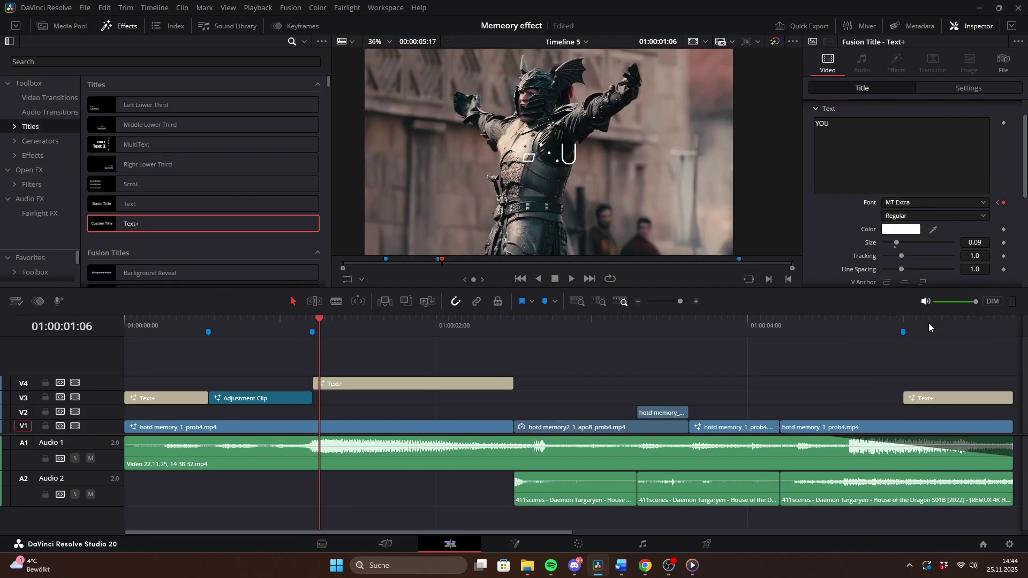
{"action": "key", "text": "Right"}
{"action": "key", "text": "Left"}
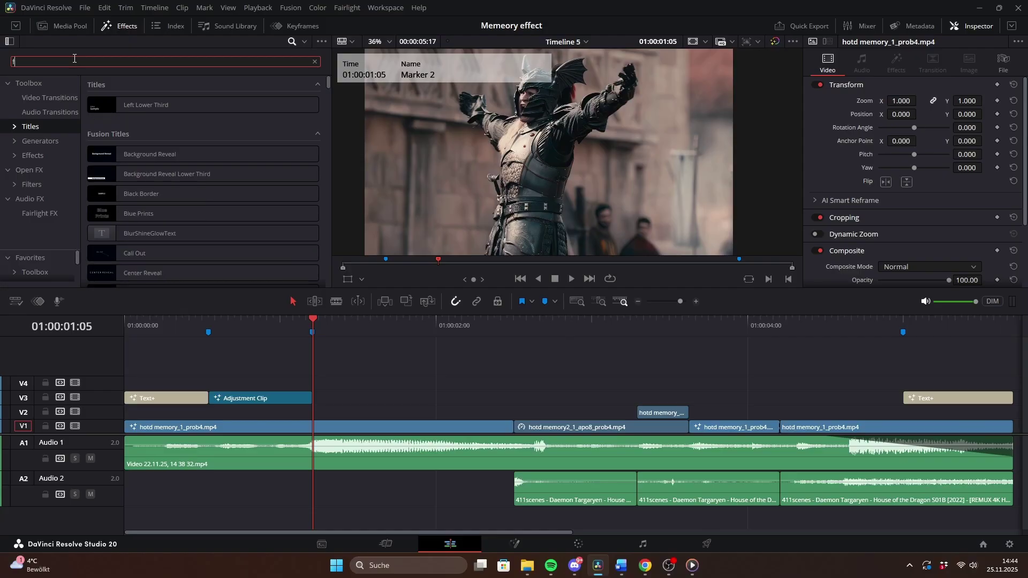
Step: Search the titles for "font" and place the Font Shuffle title at the second marker above the footage
{"action": "type", "text": "font"}
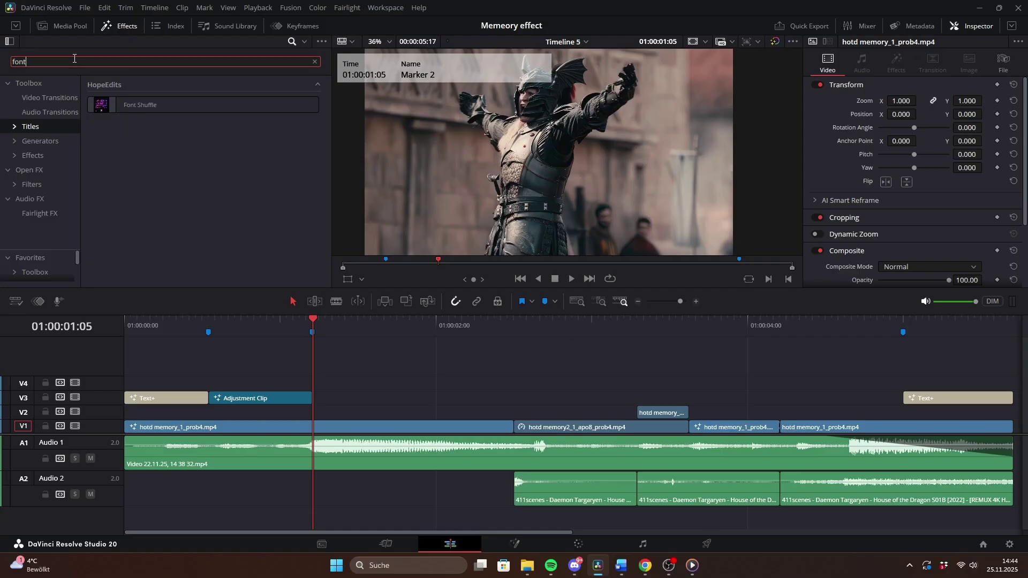
{"action": "left_click_drag", "start_coordinate": [138, 106], "coordinate": [310, 386]}
{"action": "scroll", "coordinate": [837, 197], "scroll_direction": "up", "scroll_amount": 3}
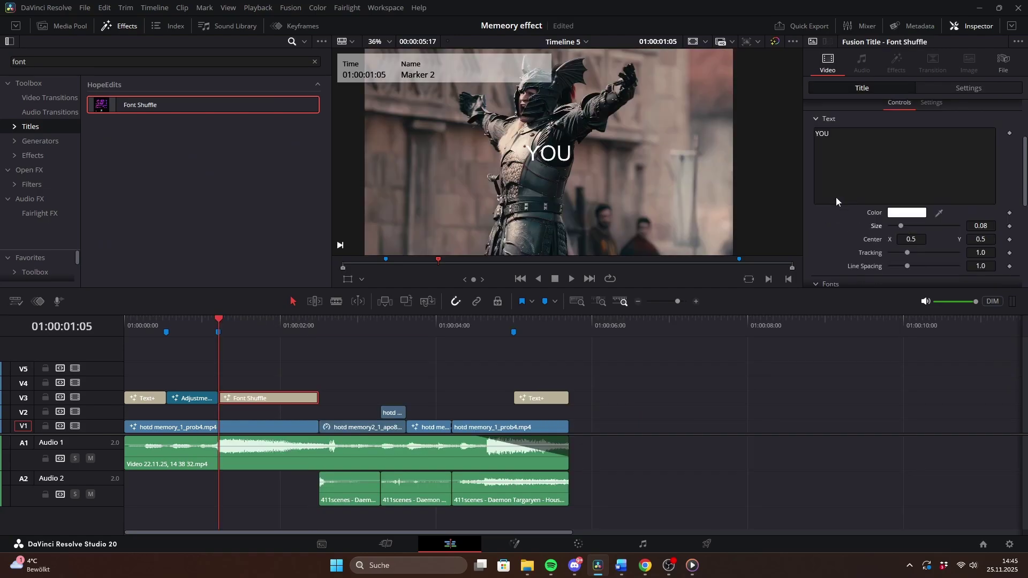
Step: Set the Font Shuffle title's speed to 1 and play back the font changes
{"action": "scroll", "coordinate": [836, 197], "scroll_direction": "down", "scroll_amount": 1}
{"action": "scroll", "coordinate": [839, 186], "scroll_direction": "up", "scroll_amount": 1}
{"action": "scroll", "coordinate": [839, 186], "scroll_direction": "down", "scroll_amount": 1}
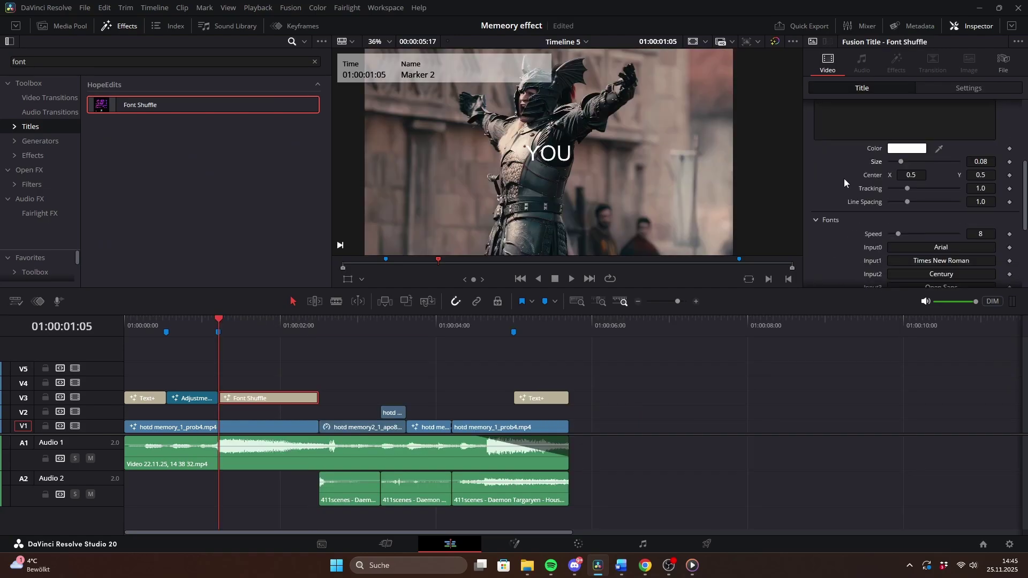
{"action": "left_click_drag", "start_coordinate": [900, 234], "coordinate": [897, 234]}
{"action": "left_click", "coordinate": [571, 278]}
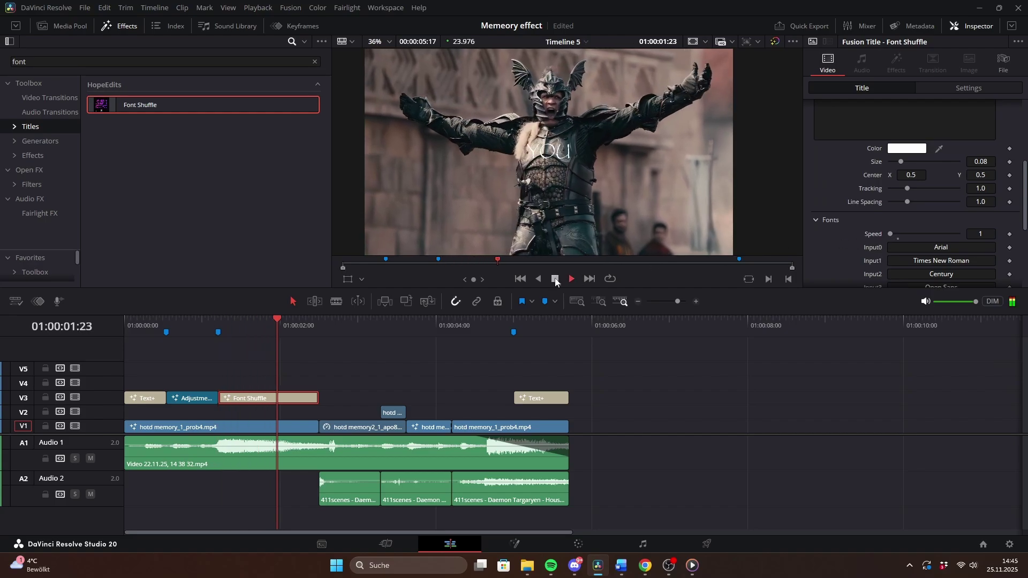
{"action": "left_click_drag", "start_coordinate": [316, 323], "coordinate": [251, 348]}
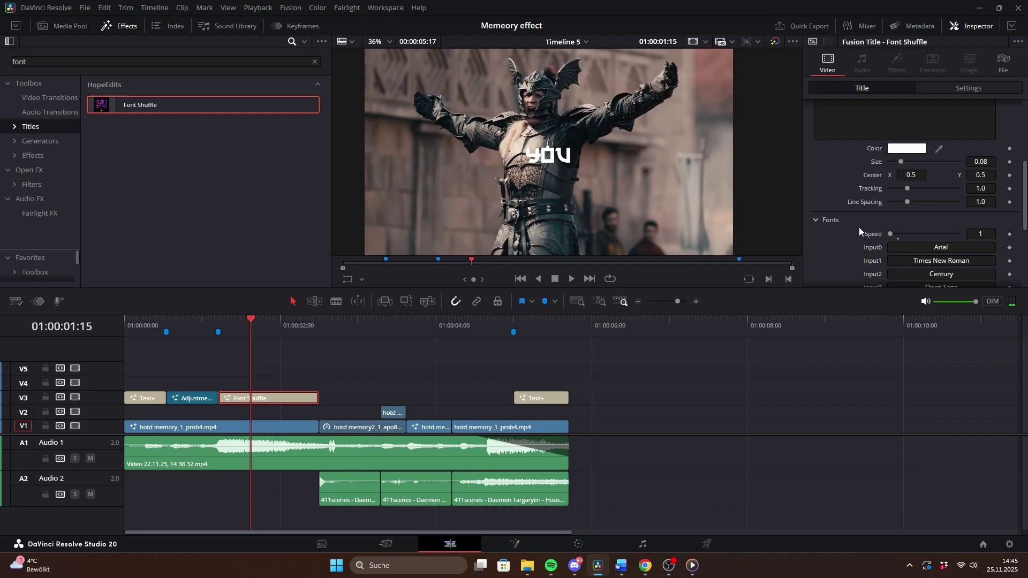
Step: Look up the Game of Thrones font name and enter it as Input10 of the Font Shuffle title
{"action": "key", "text": "alt+Tab"}
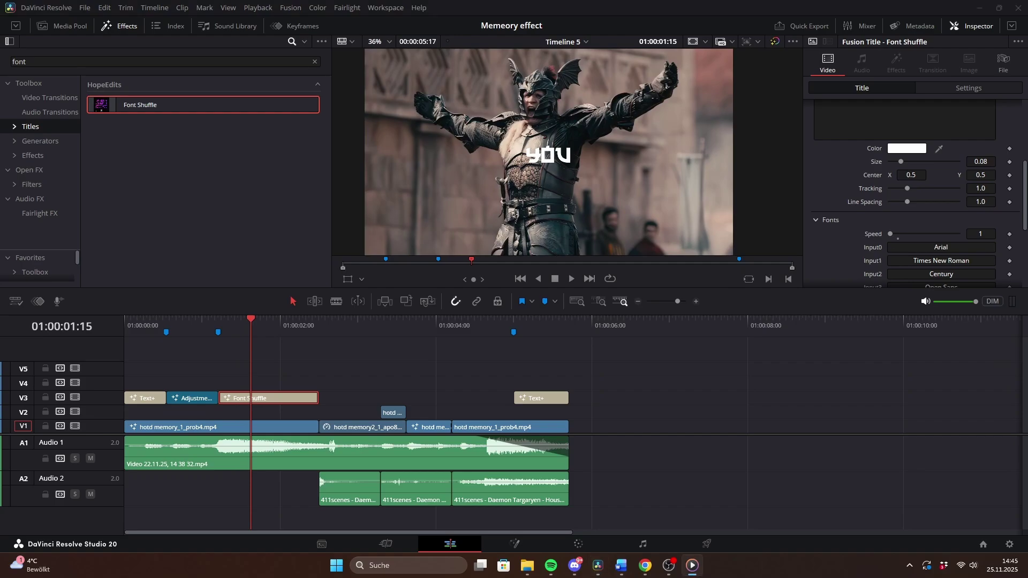
{"action": "scroll", "coordinate": [839, 216], "scroll_direction": "down", "scroll_amount": 3}
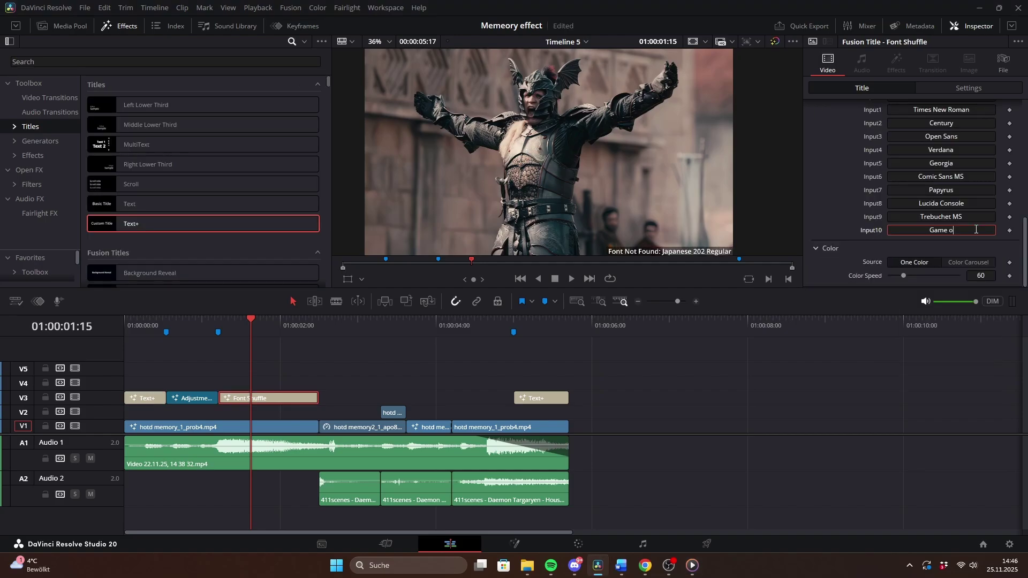
{"action": "type", "text": "of"}
{"action": "type", "text": " Thrones"}
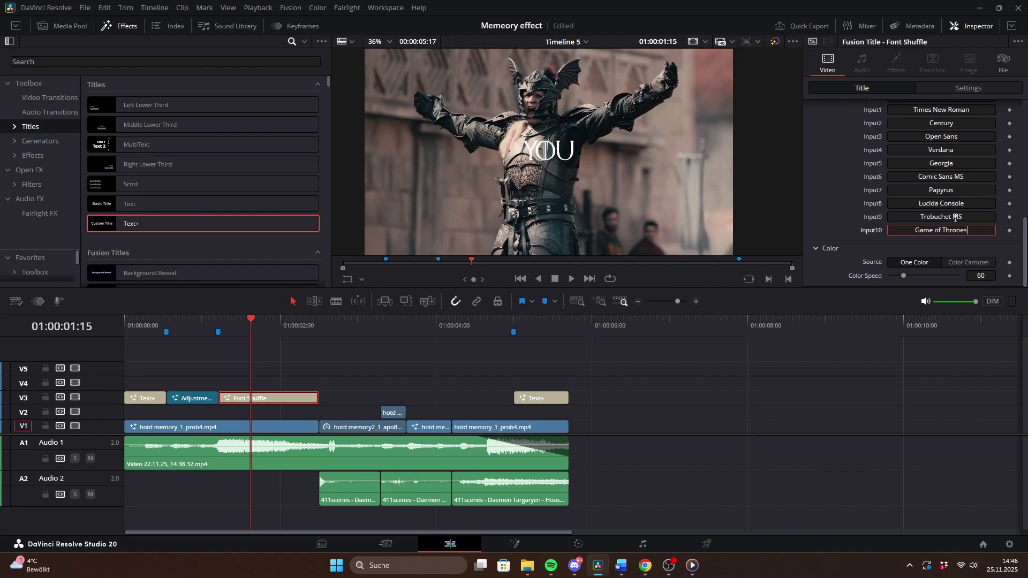
Step: Split the footage at 01:00:01:05 and stack the second part on V1 and V2 beneath the Font Shuffle title
{"action": "left_click", "coordinate": [334, 302]}
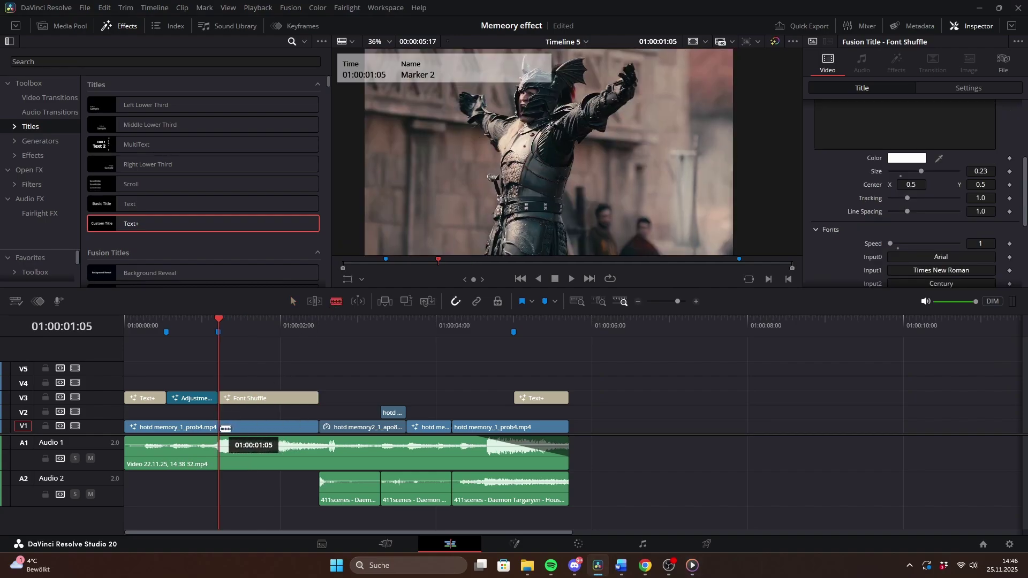
{"action": "left_click", "coordinate": [219, 427]}
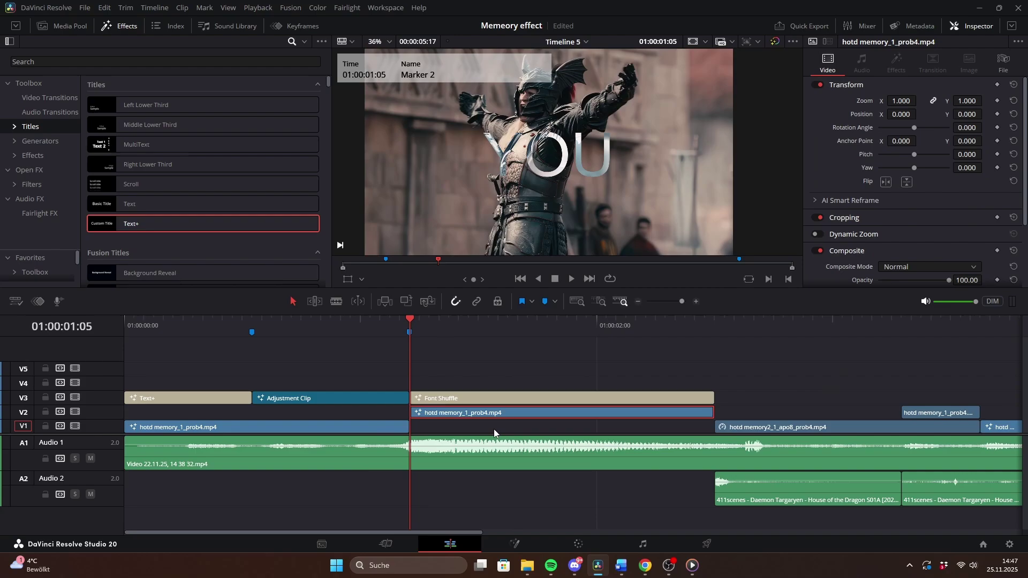
{"action": "right_click", "coordinate": [493, 429]}
{"action": "left_click", "coordinate": [522, 437]}
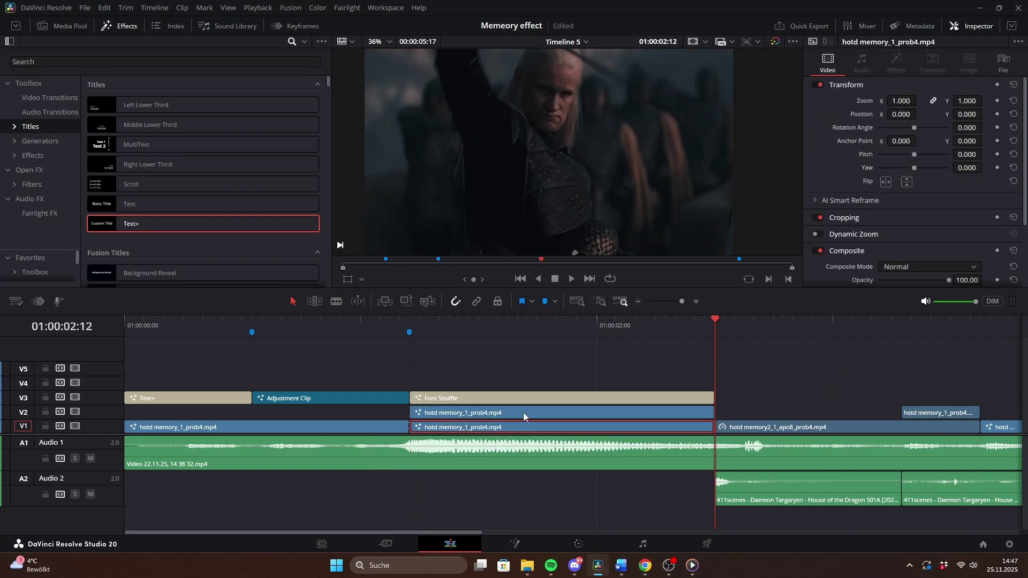
Step: Open the V2 footage copy in Fusion and insert a Magic Mask node between MediaIn1 and MediaOut1
{"action": "right_click", "coordinate": [523, 412]}
{"action": "left_click", "coordinate": [574, 252]}
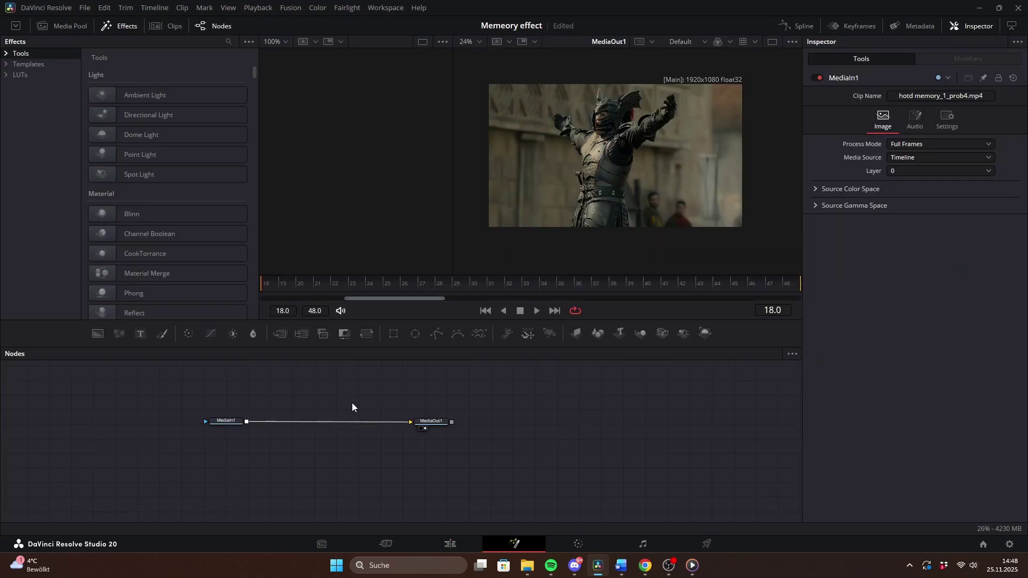
{"action": "key", "text": "shift+space"}
{"action": "type", "text": "magic"}
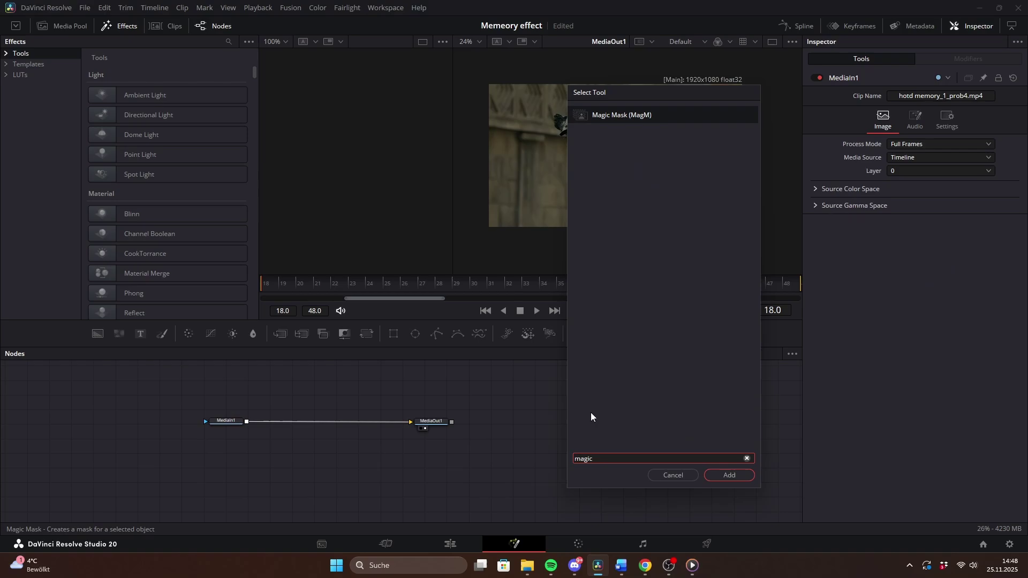
{"action": "left_click", "coordinate": [731, 476]}
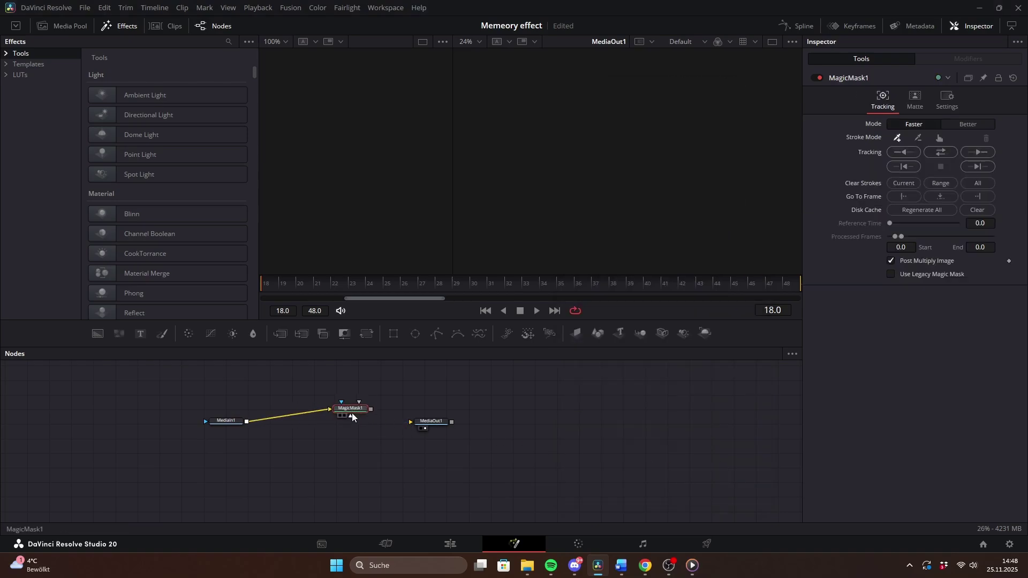
{"action": "left_click_drag", "start_coordinate": [371, 410], "coordinate": [346, 426]}
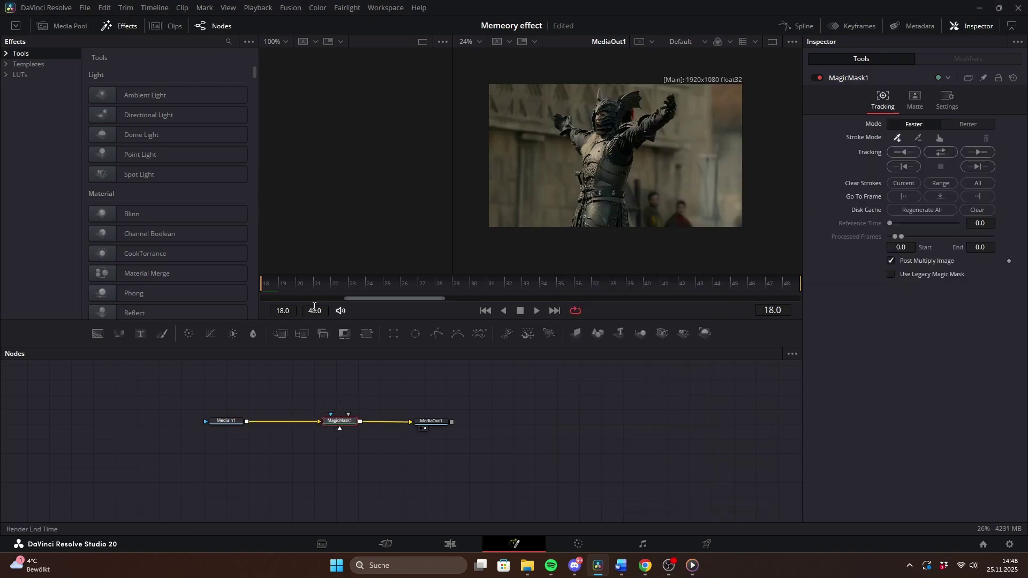
Step: Set the Magic Mask mode to Better, mark the armoured knight's head, arm, torso and waist, and track the mask forward
{"action": "left_click", "coordinate": [966, 126]}
{"action": "left_click", "coordinate": [610, 112]}
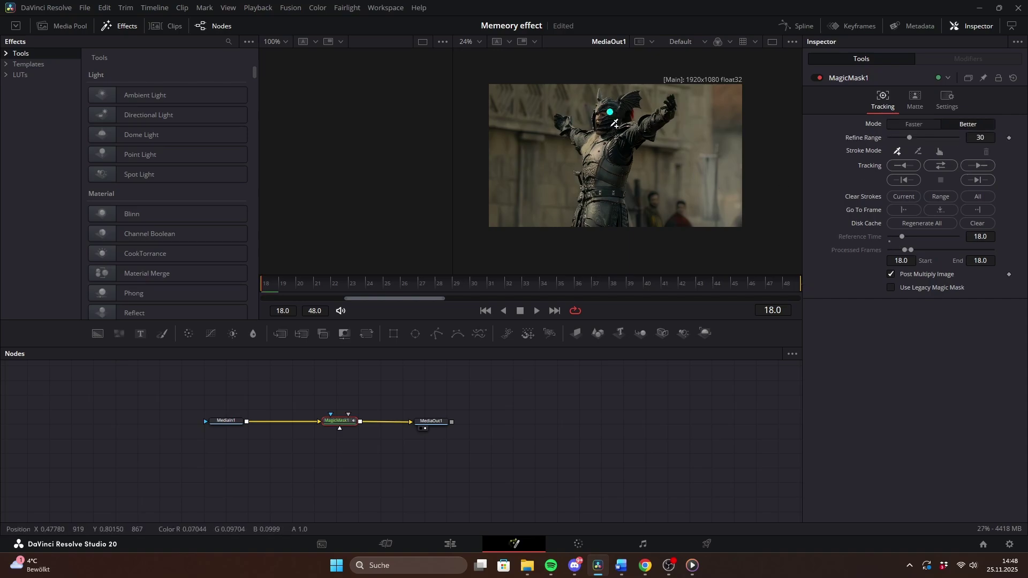
{"action": "left_click", "coordinate": [610, 191]}
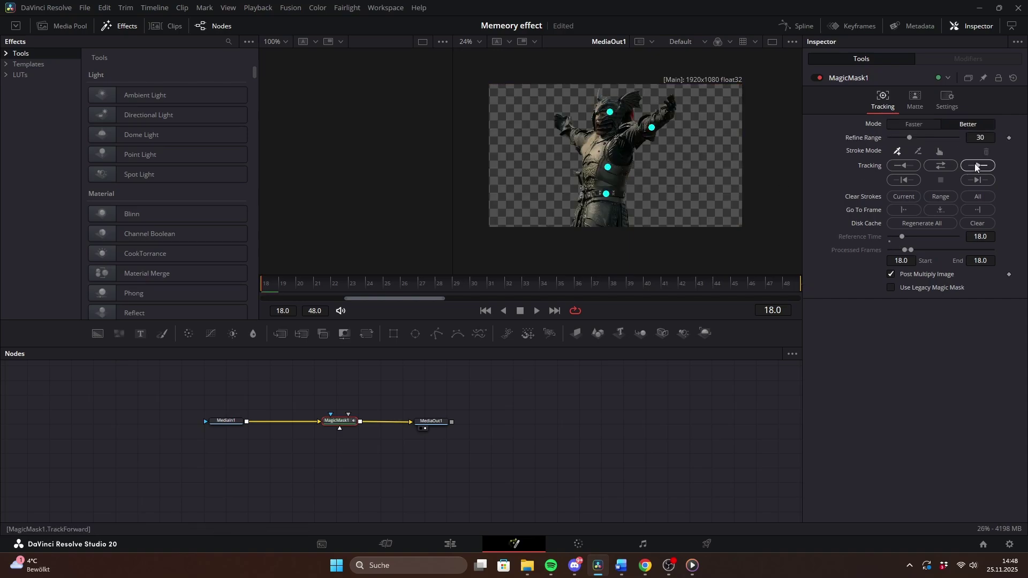
{"action": "left_click", "coordinate": [975, 164]}
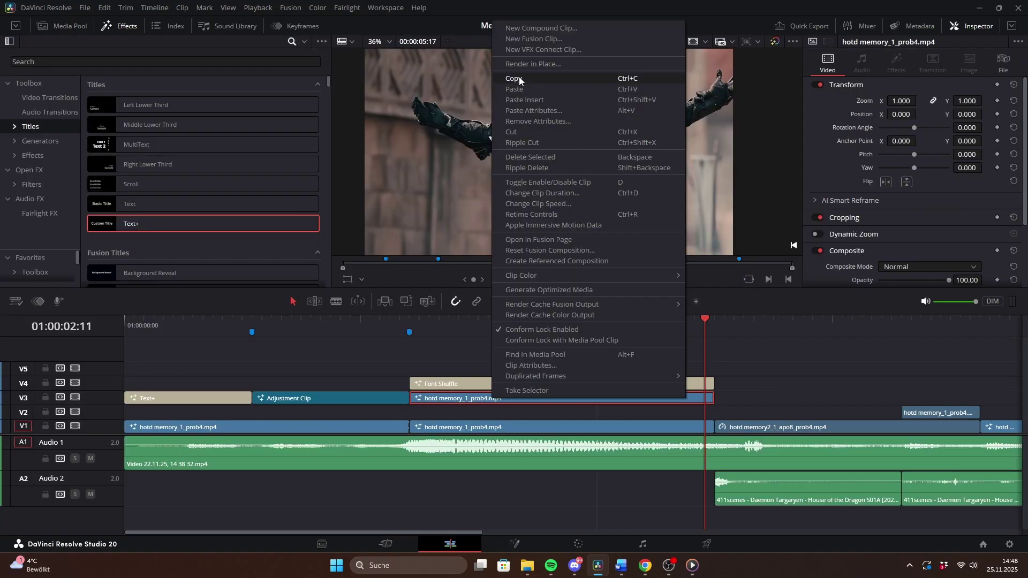
{"action": "left_click", "coordinate": [519, 79]}
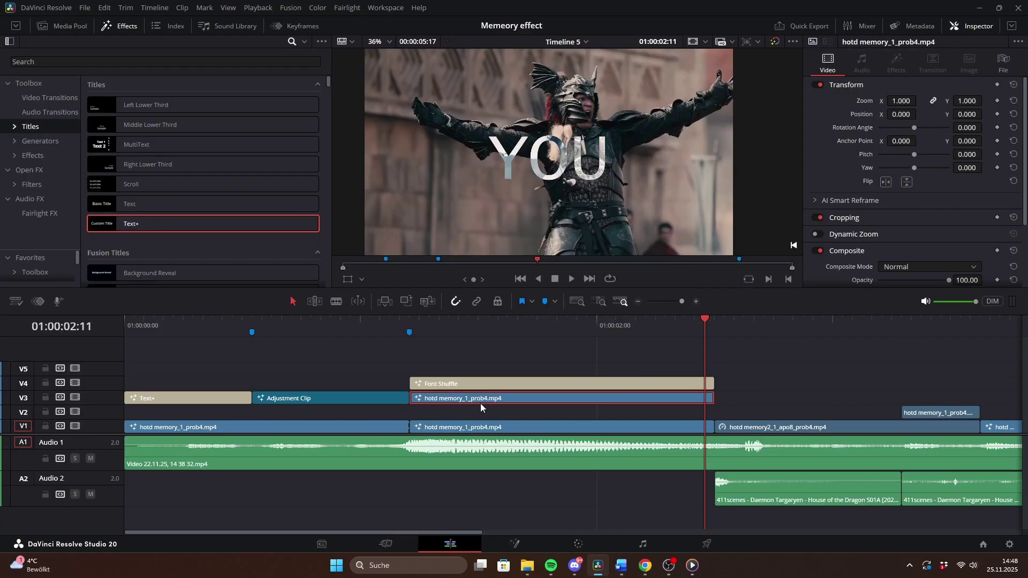
Step: Stack the masked knight clip on V2 with a copy on V3, and convert the V2 clip into a compound clip
{"action": "left_click_drag", "start_coordinate": [481, 407], "coordinate": [483, 414]}
{"action": "left_click_drag", "start_coordinate": [710, 332], "coordinate": [411, 348]}
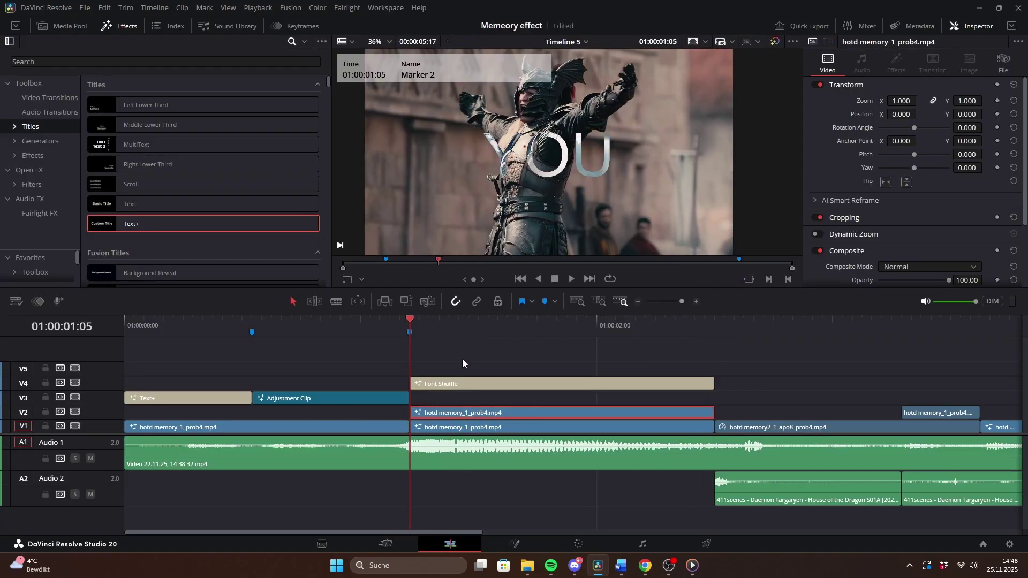
{"action": "right_click", "coordinate": [528, 364]}
{"action": "left_click", "coordinate": [530, 369]}
{"action": "right_click", "coordinate": [679, 411]}
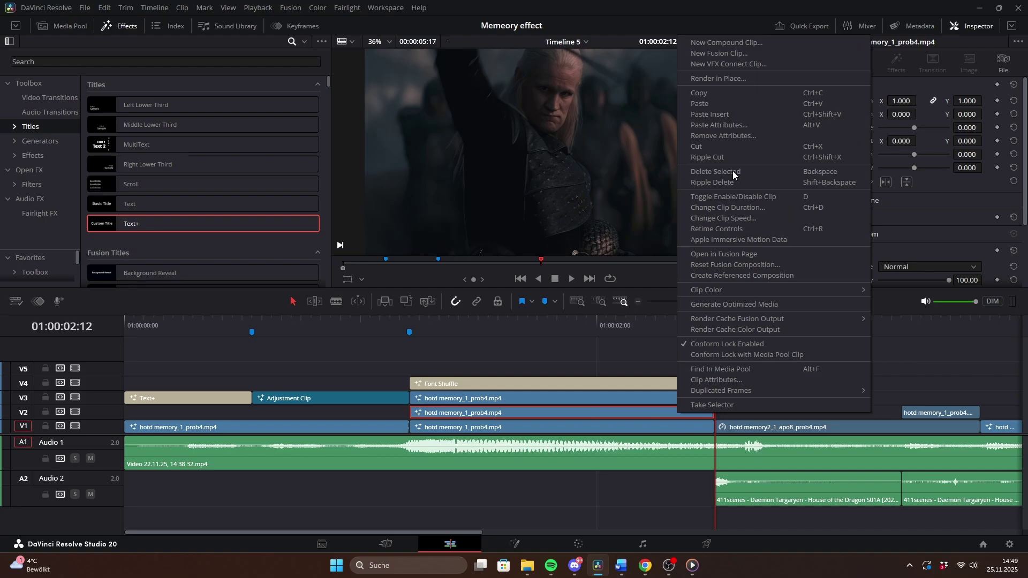
{"action": "left_click", "coordinate": [726, 43]}
{"action": "left_click", "coordinate": [589, 315]}
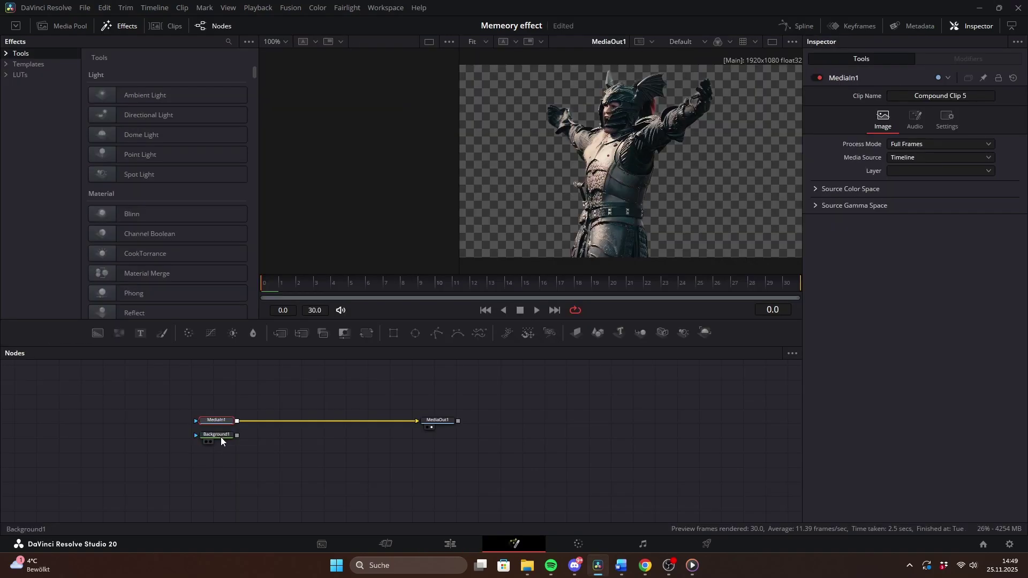
Step: Feed the compound clip's MediaIn1 into a Background node as its mask, and chain ErodeDilate and Blur nodes to MediaOut1
{"action": "left_click_drag", "start_coordinate": [220, 437], "coordinate": [307, 434]}
{"action": "left_click_drag", "start_coordinate": [381, 421], "coordinate": [305, 430]}
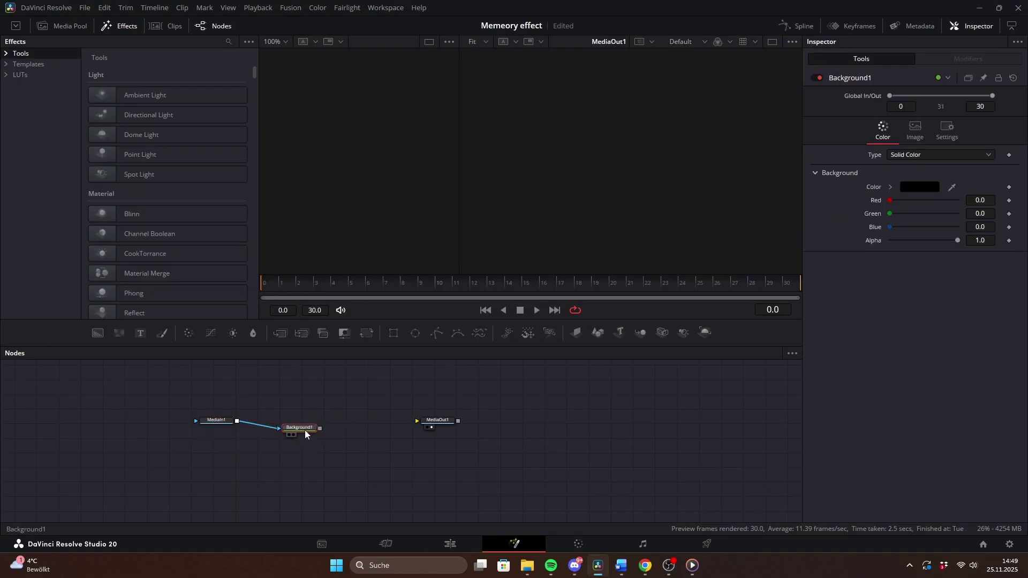
{"action": "key", "text": "shift+space"}
{"action": "type", "text": "erode"}
{"action": "left_click", "coordinate": [729, 475]}
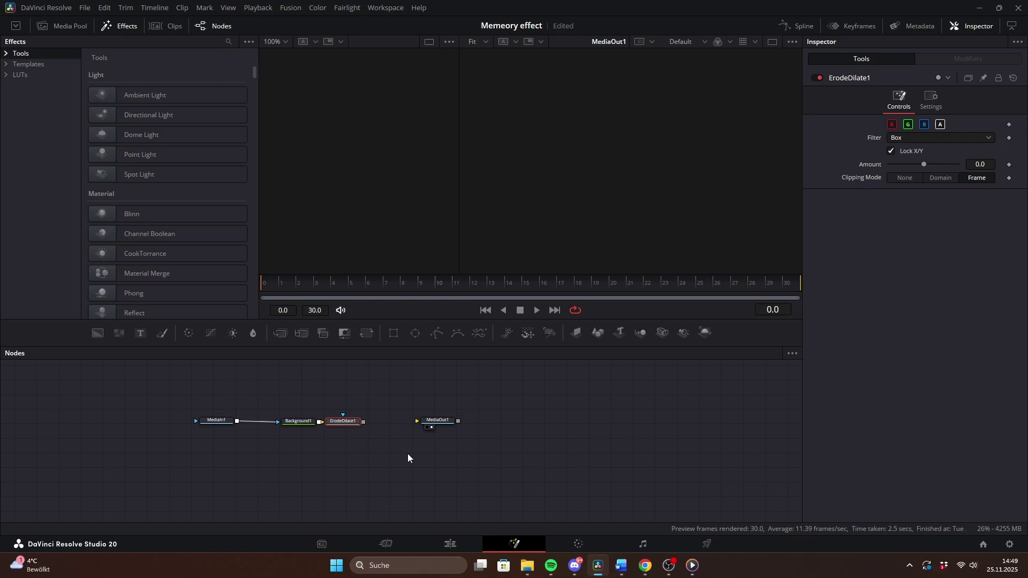
{"action": "key", "text": "shift+space"}
{"action": "type", "text": "blur"}
{"action": "key", "text": "Return"}
Step: Set the Background node's colour to white for the knight's silhouette
{"action": "left_click", "coordinate": [298, 421]}
{"action": "left_click", "coordinate": [919, 187]}
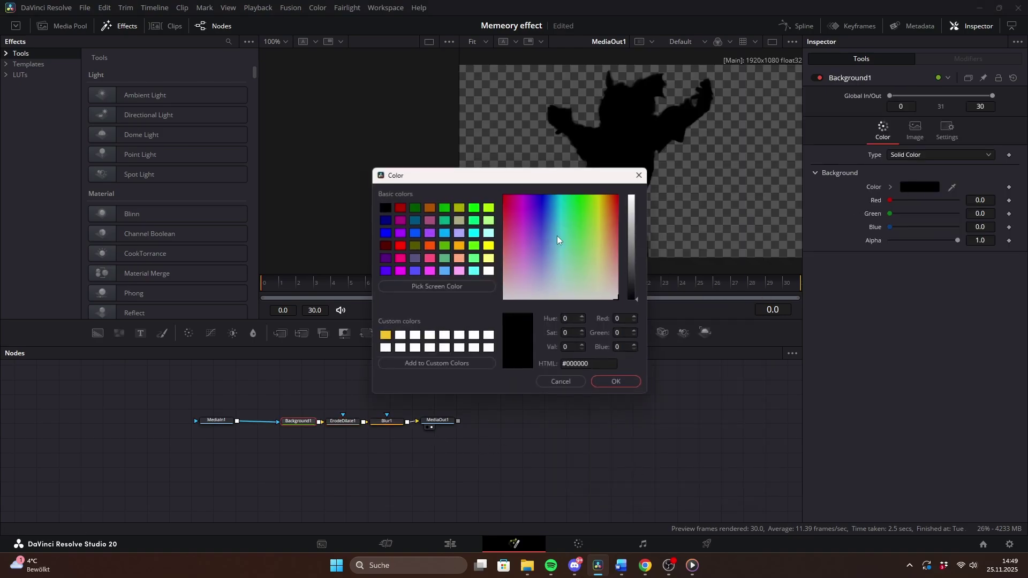
{"action": "left_click", "coordinate": [489, 271]}
{"action": "left_click", "coordinate": [619, 384]}
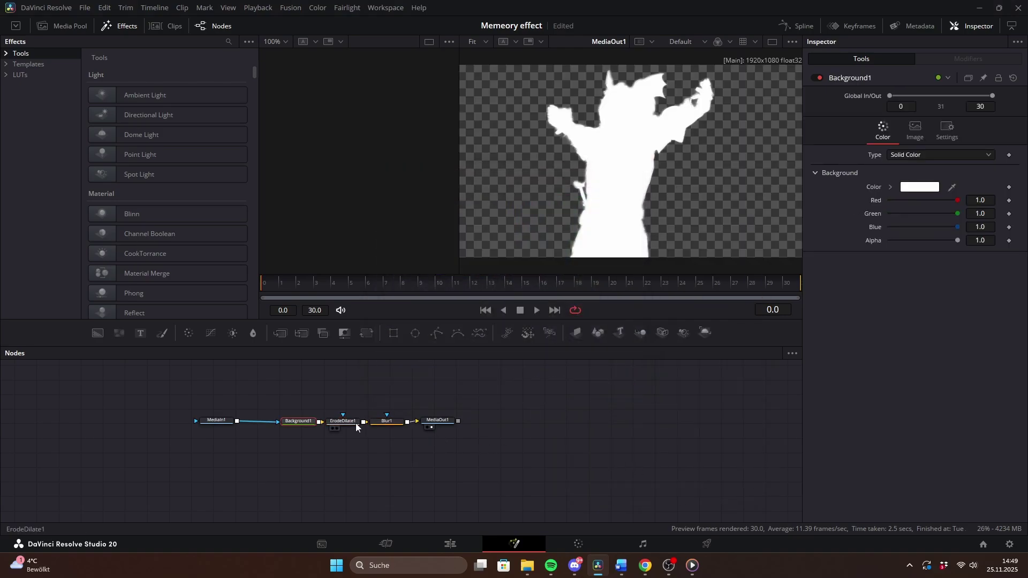
Step: Set the ErodeDilate amount to 0.0033 to expand the silhouette, and open the Blur node's controls
{"action": "left_click", "coordinate": [343, 421]}
{"action": "left_click_drag", "start_coordinate": [928, 166], "coordinate": [936, 168]}
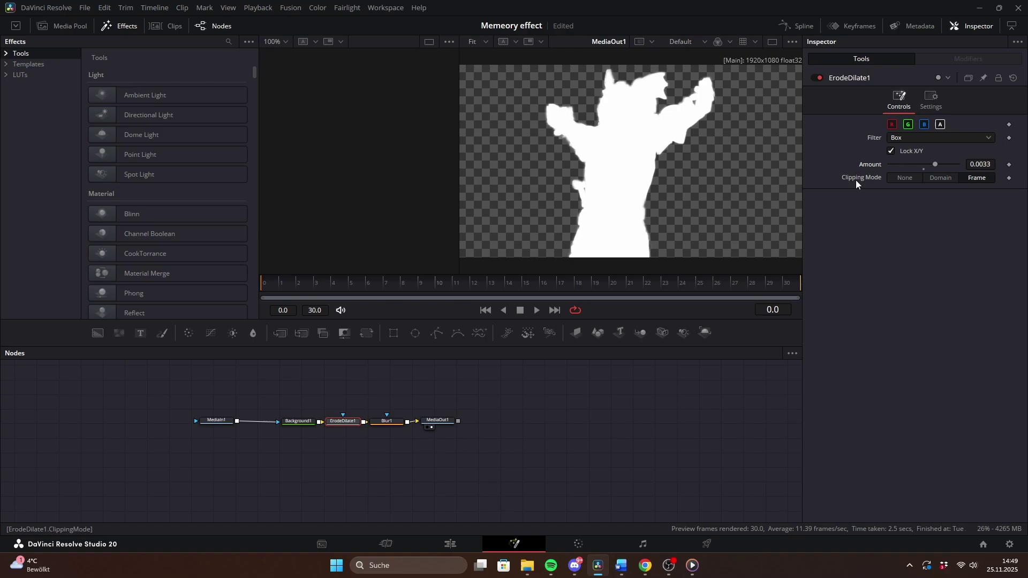
{"action": "left_click", "coordinate": [387, 420]}
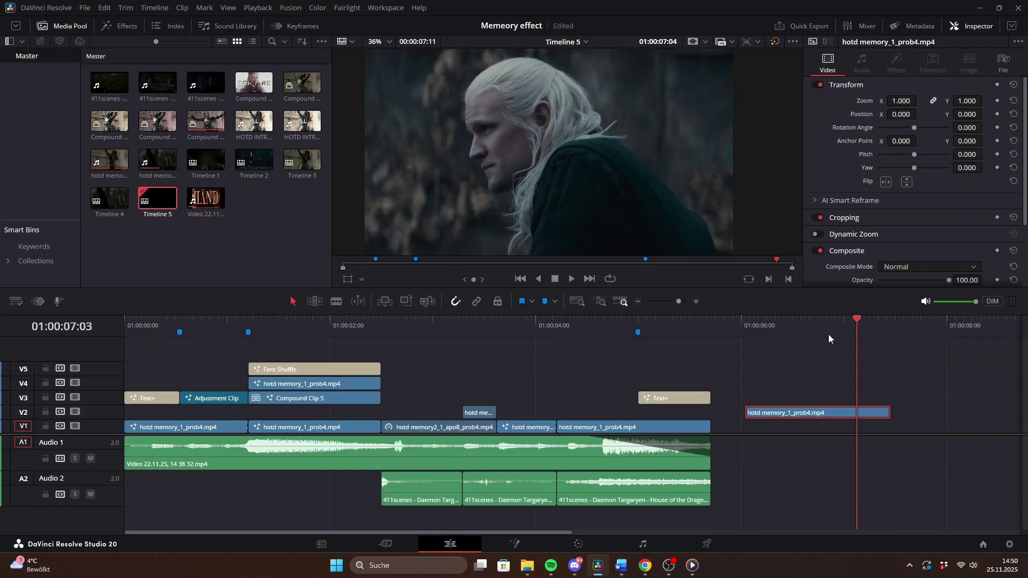
Step: Play back the spare memory footage at 01:00:06:02 and fit it on V2 beneath Compound Clip 5
{"action": "left_click_drag", "start_coordinate": [828, 334], "coordinate": [747, 342]}
{"action": "key", "text": "Right"}
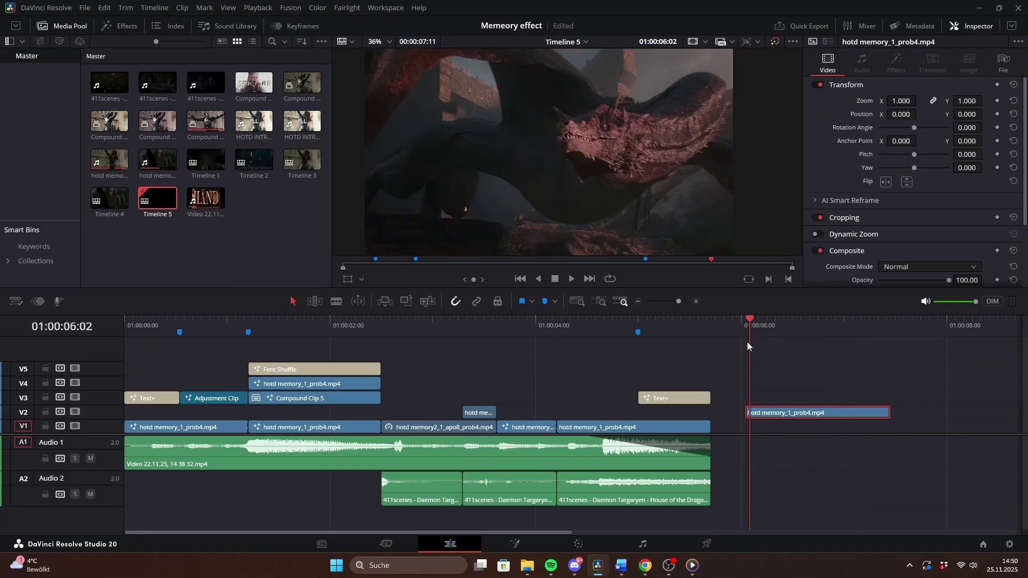
{"action": "key", "text": "space"}
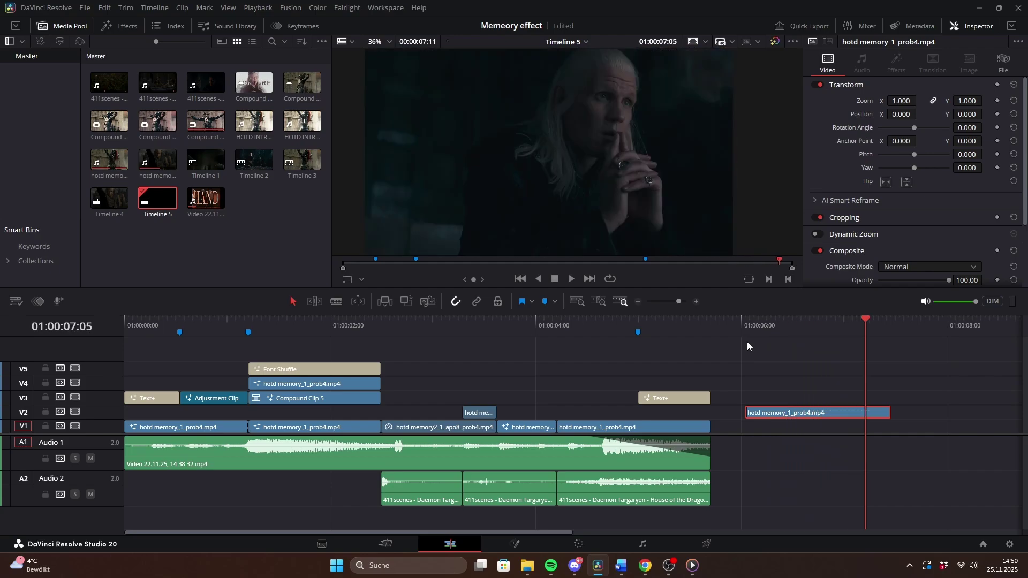
{"action": "key", "text": "space"}
{"action": "left_click_drag", "start_coordinate": [855, 413], "coordinate": [380, 412]}
{"action": "left_click_drag", "start_coordinate": [839, 326], "coordinate": [792, 335]}
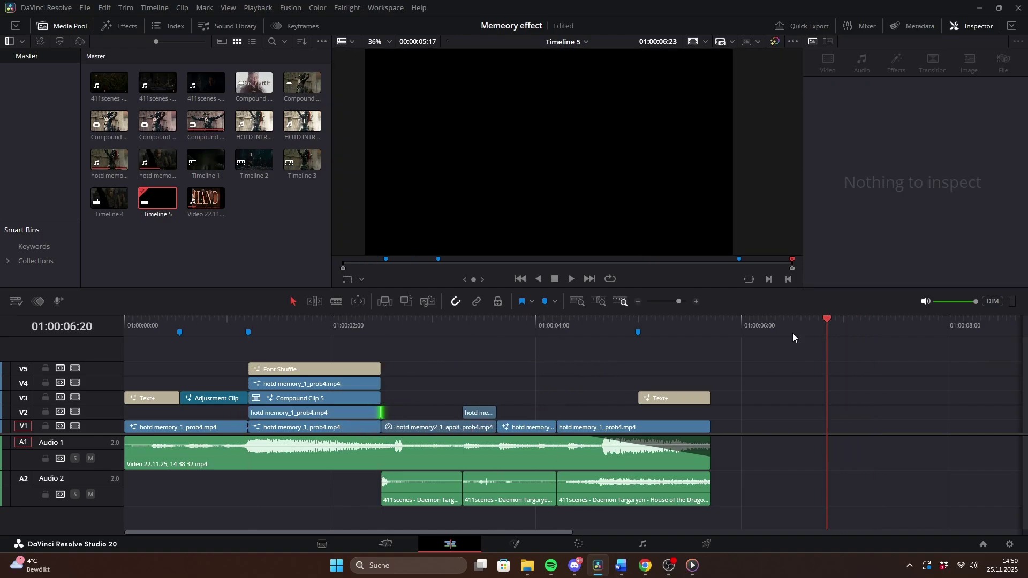
{"action": "mouse_move", "coordinate": [471, 334]}
{"action": "left_mouse_down"}
{"action": "mouse_move", "coordinate": [250, 340]}
{"action": "mouse_move", "coordinate": [320, 344]}
{"action": "left_mouse_up"}
Step: Centre the V6 adjustment clip on the second marker and apply the Twitchy Shake In_Out effect to it
{"action": "left_click_drag", "start_coordinate": [208, 354], "coordinate": [256, 354]}
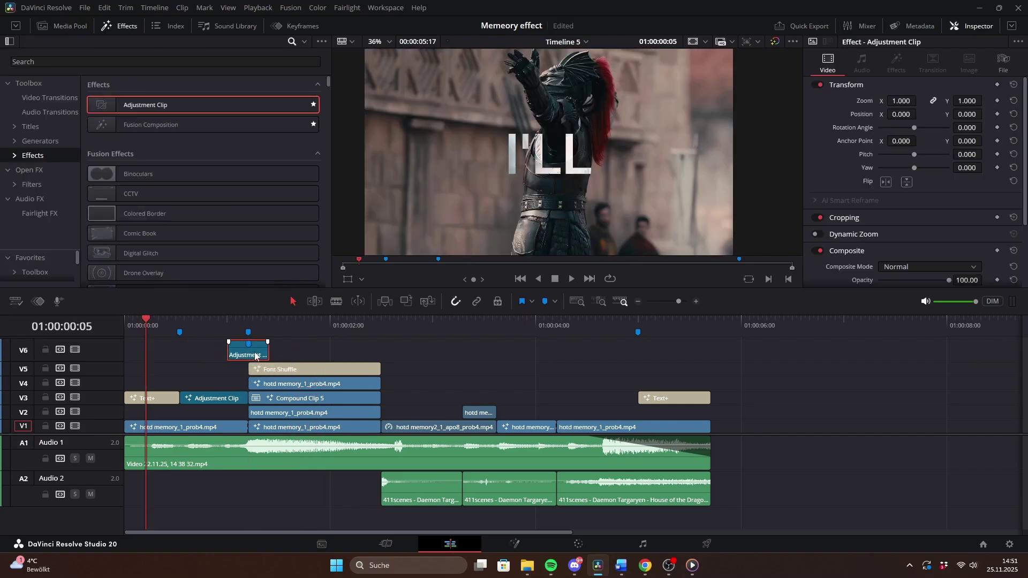
{"action": "left_click", "coordinate": [291, 63]}
{"action": "type", "text": "twitchy"}
{"action": "left_click_drag", "start_coordinate": [185, 125], "coordinate": [252, 355]}
{"action": "key", "text": "space"}
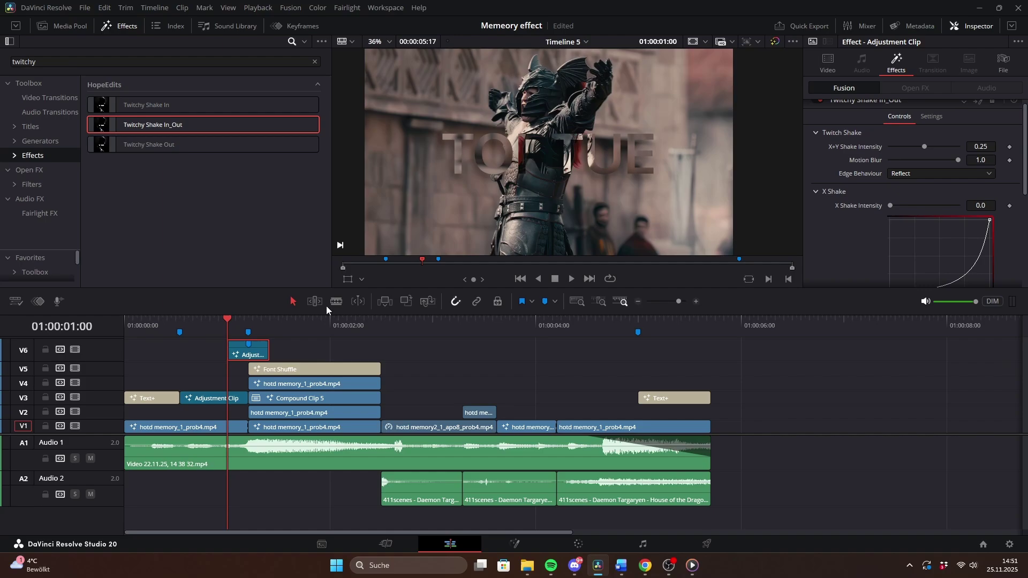
Step: Copy the shake adjustment clip to V6, centre it on the end of the Font Shuffle title, and play back from 01:00:01:00
{"action": "left_click_drag", "start_coordinate": [245, 324], "coordinate": [353, 325]}
{"action": "right_click", "coordinate": [252, 350]}
{"action": "left_click", "coordinate": [293, 133]}
{"action": "key", "text": "ctrl+v"}
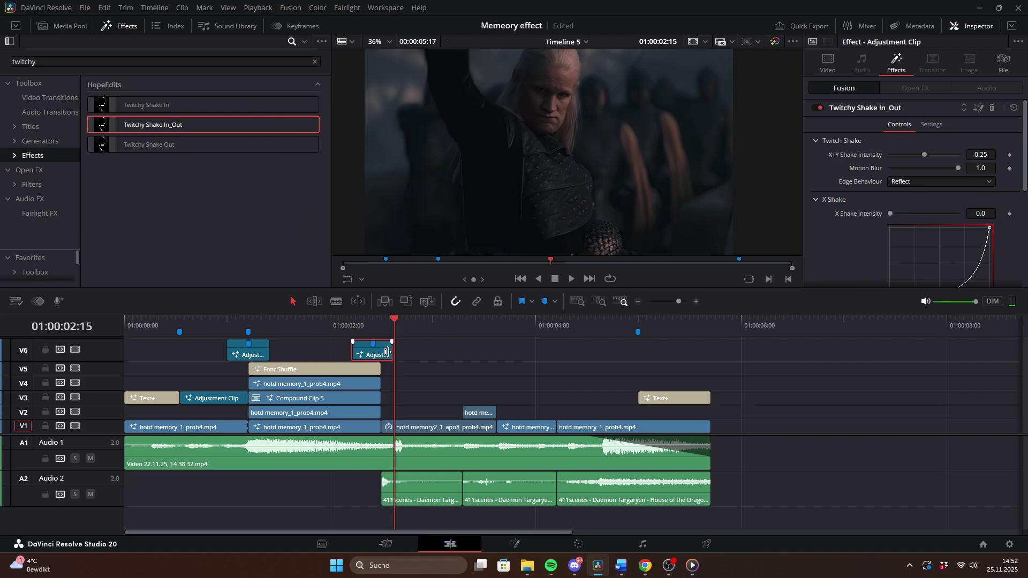
{"action": "left_click_drag", "start_coordinate": [391, 356], "coordinate": [398, 358]}
{"action": "left_click_drag", "start_coordinate": [381, 322], "coordinate": [230, 335]}
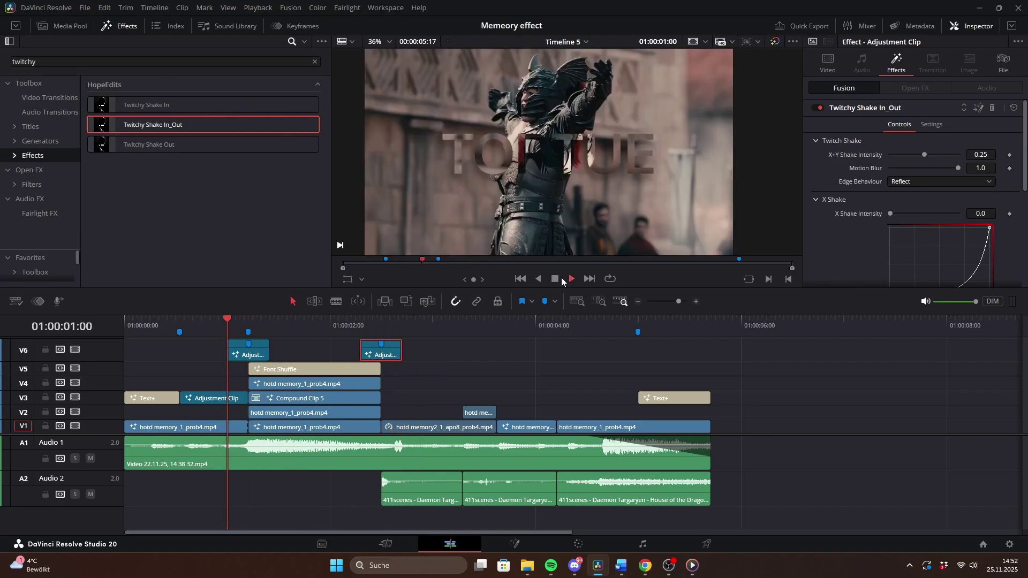
{"action": "left_click", "coordinate": [568, 278]}
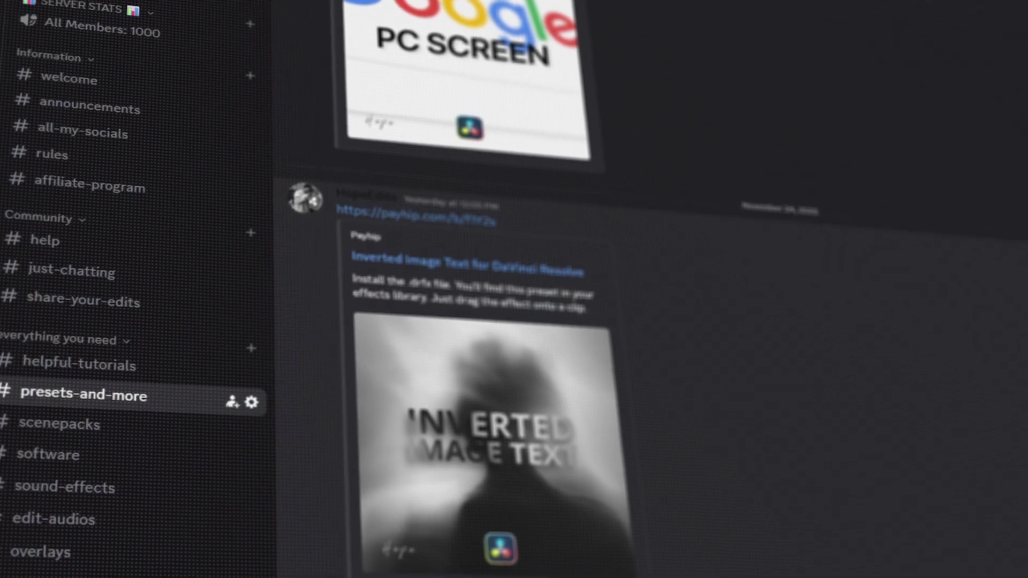